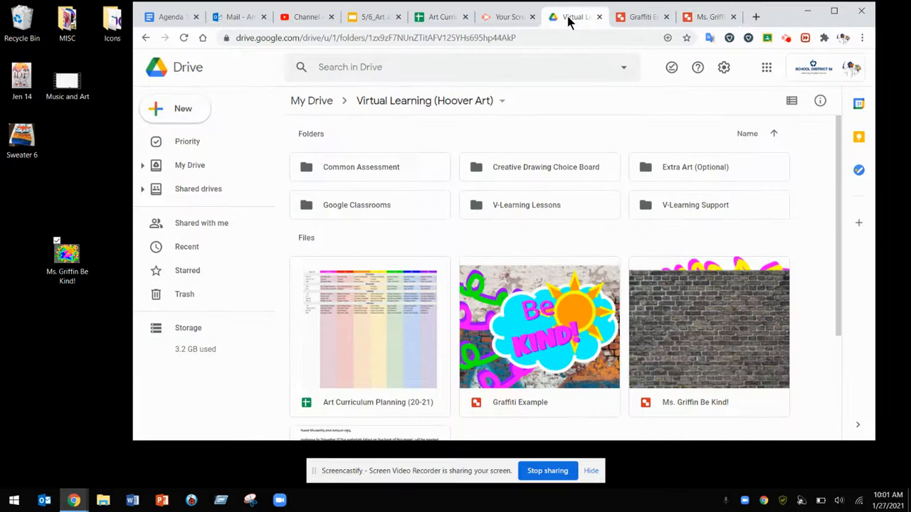
Step: Create a new Google Drawings file in the Virtual Learning (Hoover Art) folder
click(179, 114)
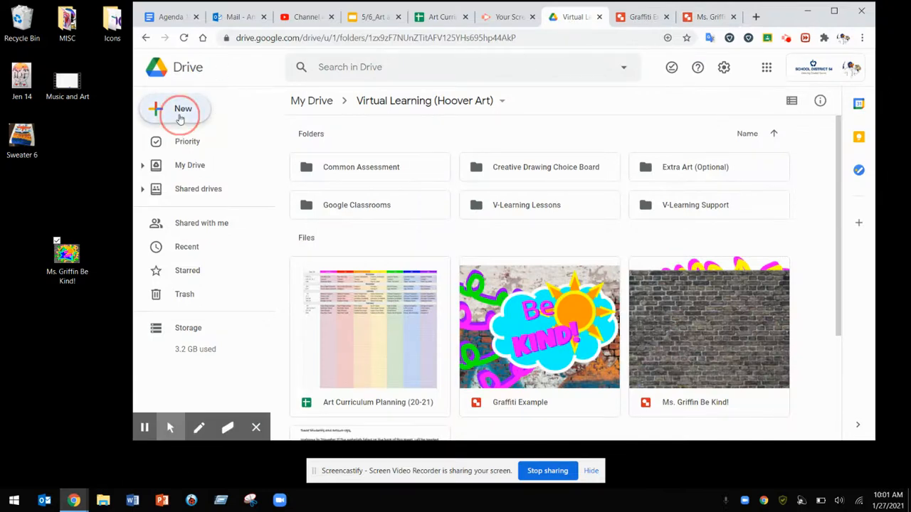
click(231, 264)
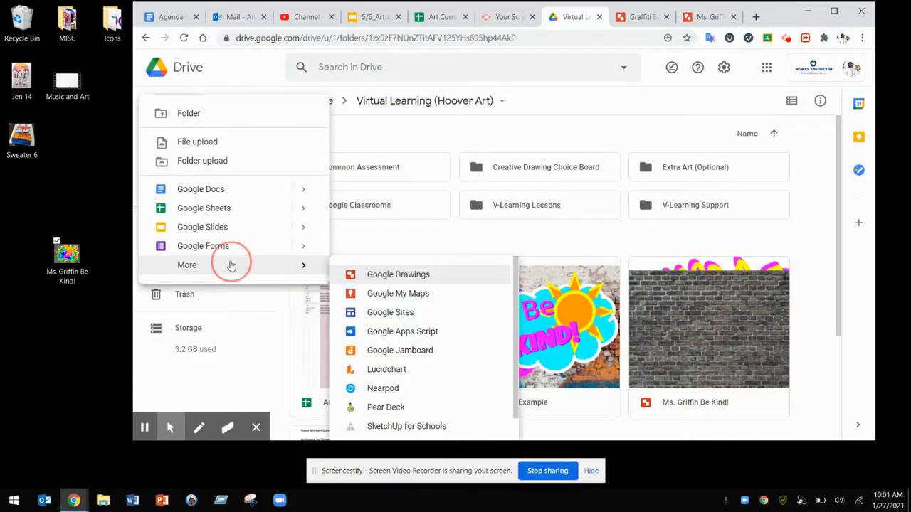
click(379, 274)
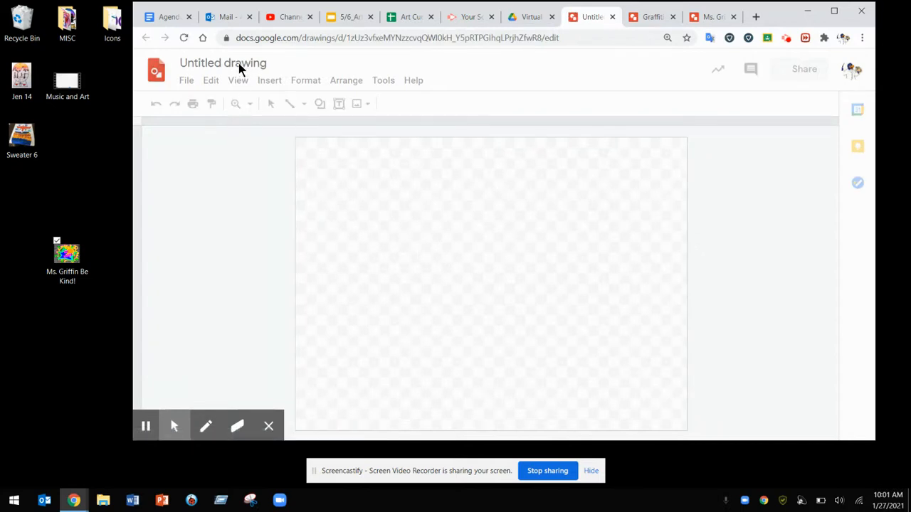
Step: Title the untitled drawing with the teacher's name followed by "Graffiti"
click(212, 65)
triple_click(212, 63)
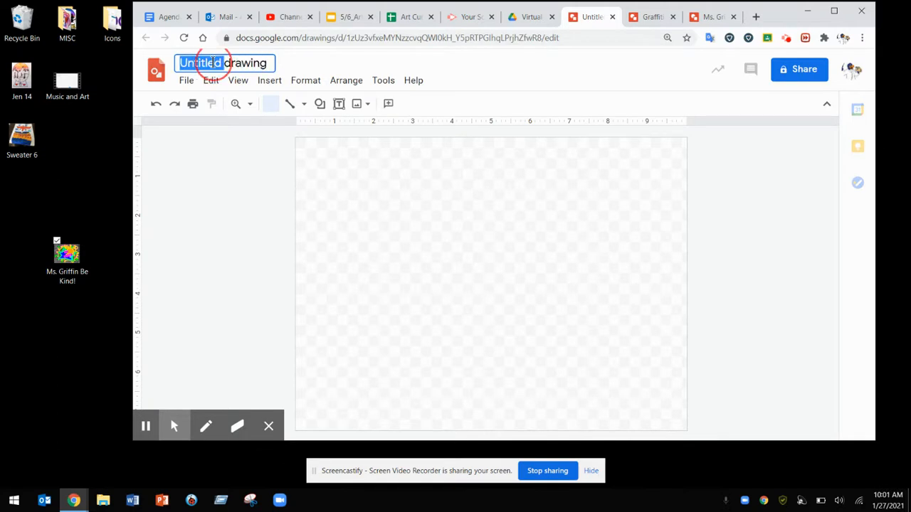
text(Ms. )
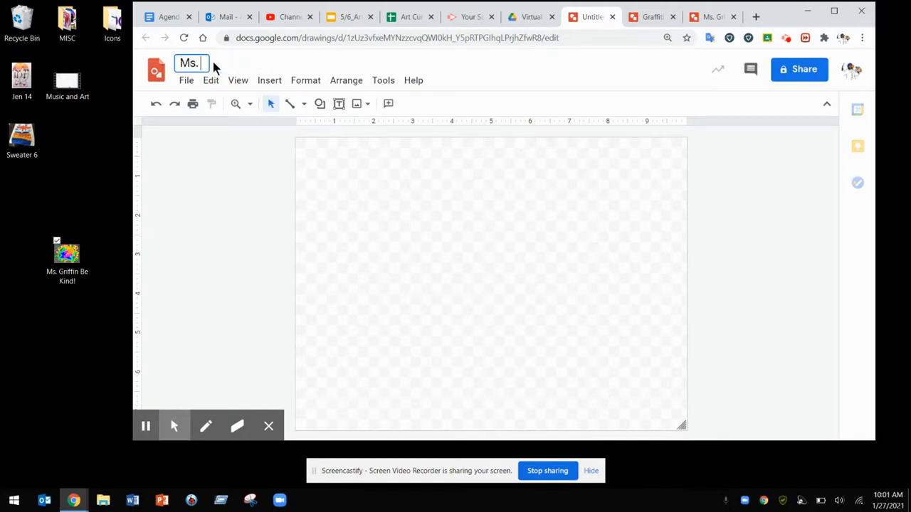
text(Griffin i)
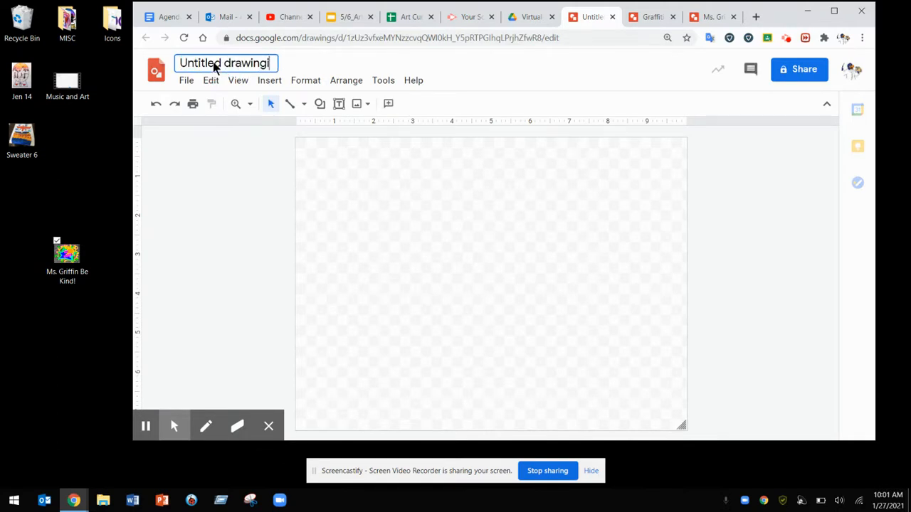
triple_click(214, 64)
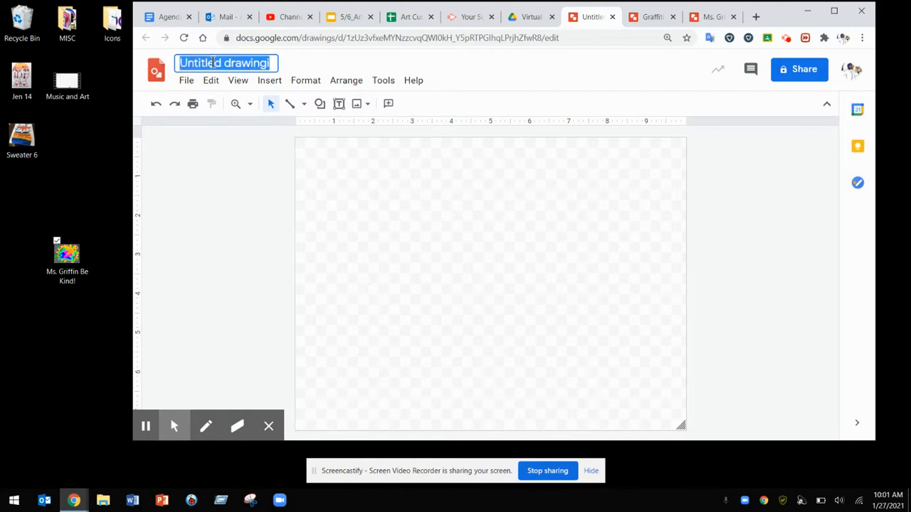
text(Ms. Griffin G)
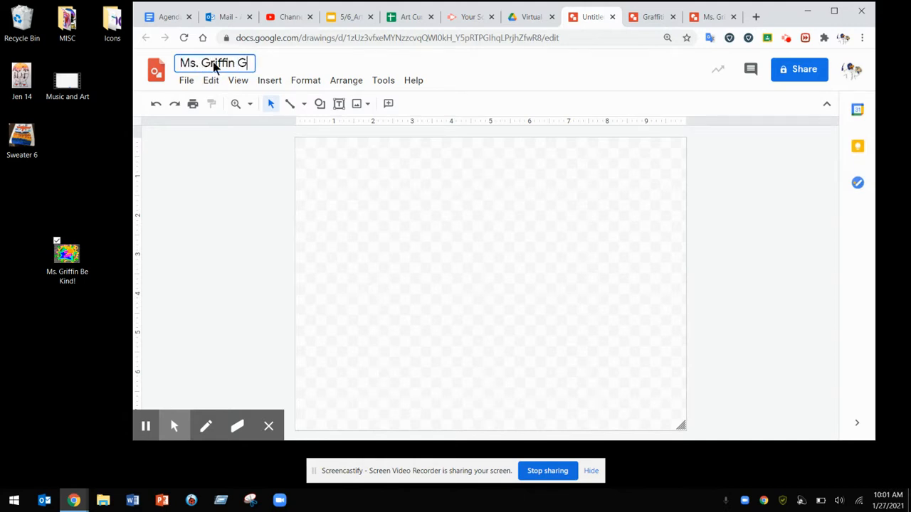
text(raffiti)
click(250, 177)
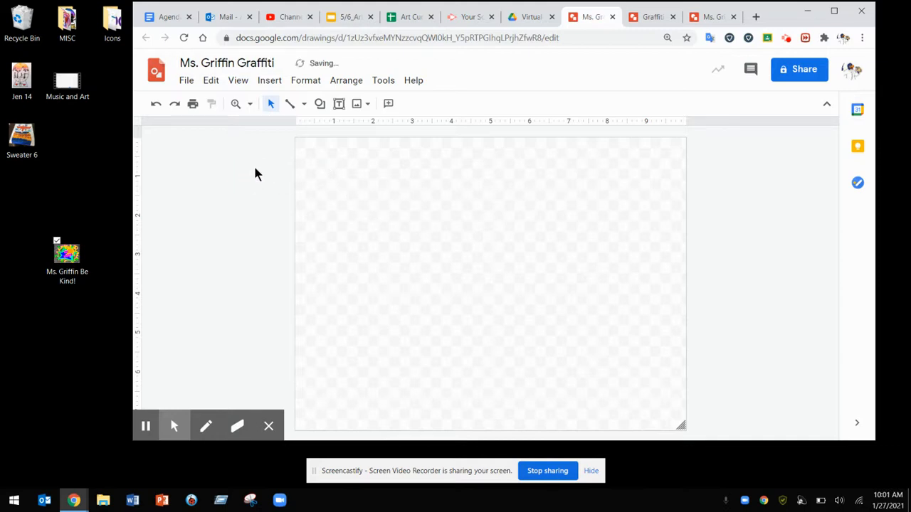
Step: Add a text box about 5 inches wide on the canvas reading "Be" and "KIND!" on two lines
click(339, 103)
drag(351, 190, 554, 372)
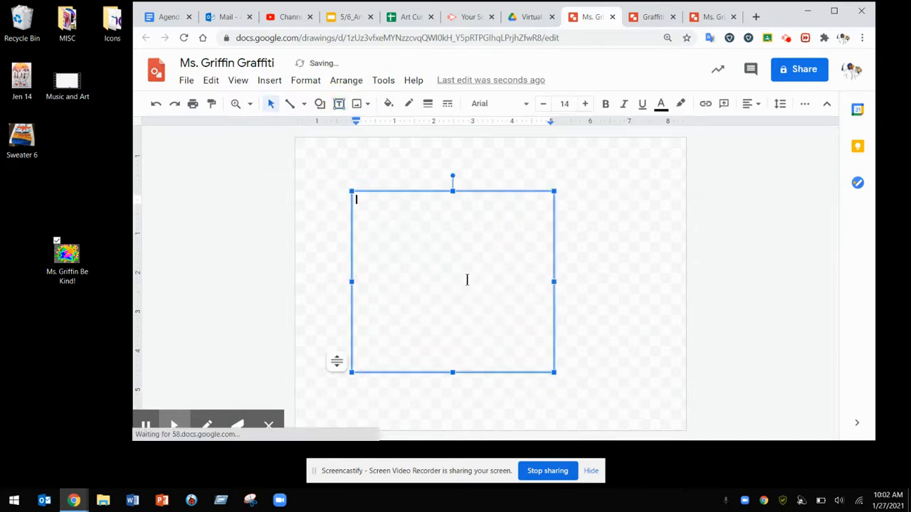
text(Be)
key(Return)
text(KIND!)
click(403, 223)
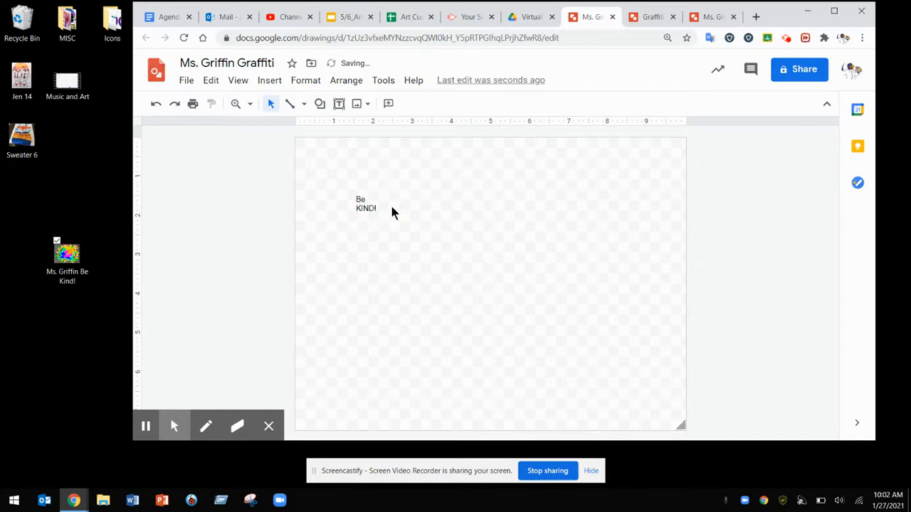
Step: Format both lines of the "Be KIND!" text as cyan, bold and size 96
click(371, 206)
drag(377, 209, 345, 193)
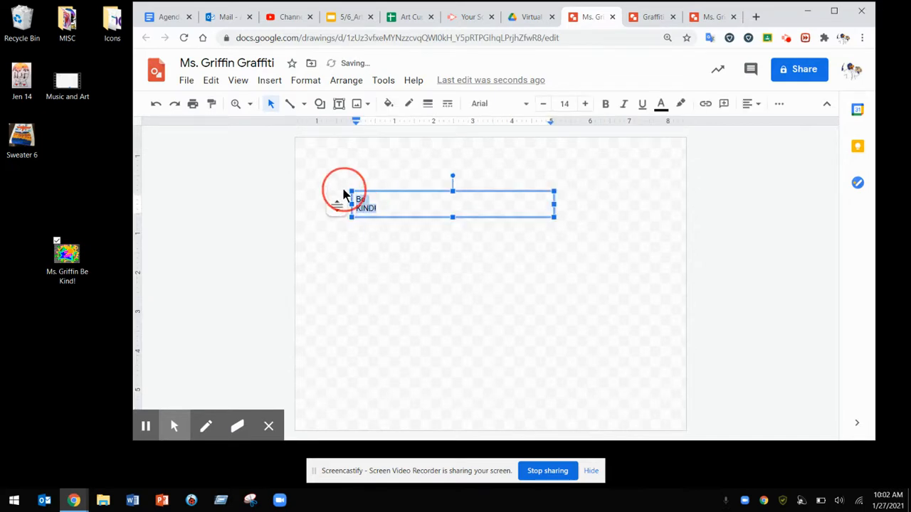
click(661, 107)
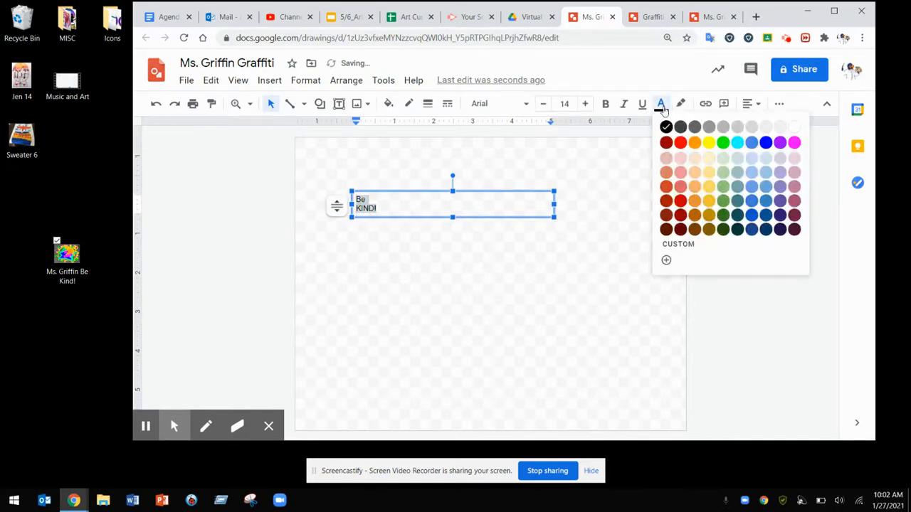
click(738, 143)
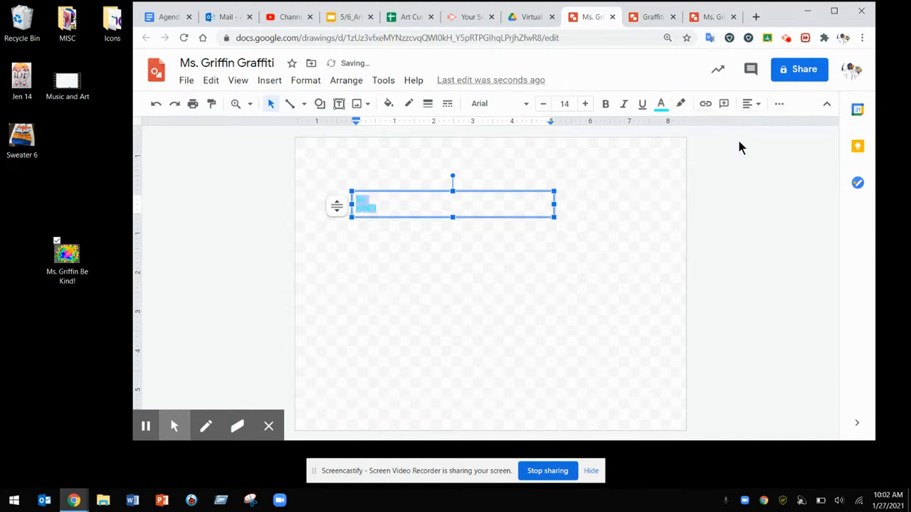
click(605, 105)
click(585, 104)
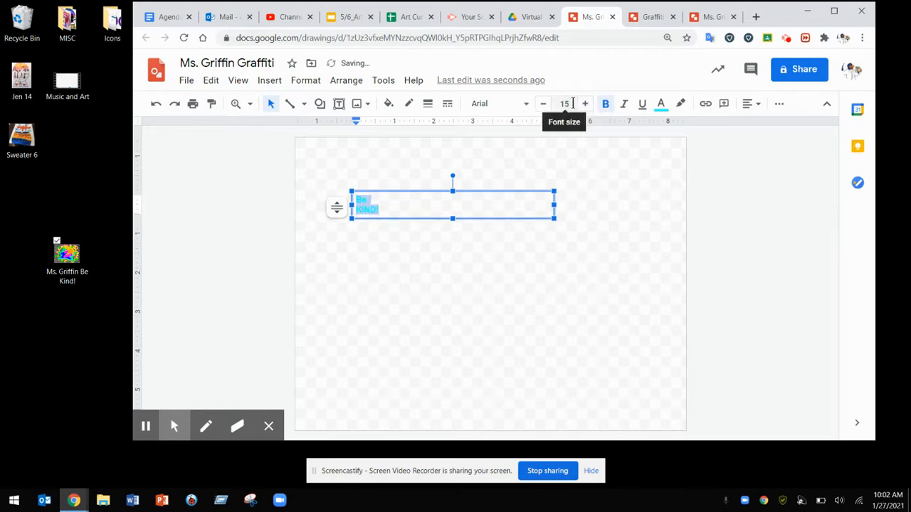
click(569, 104)
click(569, 437)
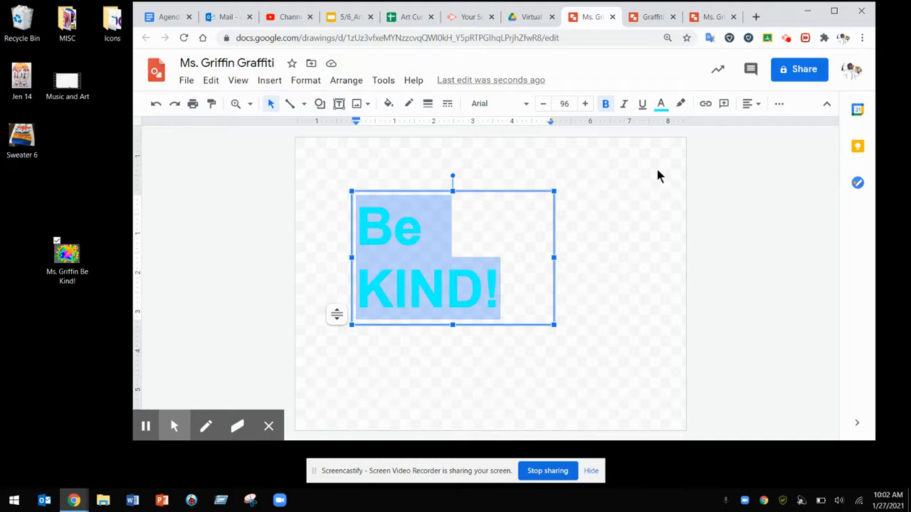
Step: Center the "Be KIND!" text horizontally and vertically, and narrow its box to about 4.3 inches wide
click(756, 104)
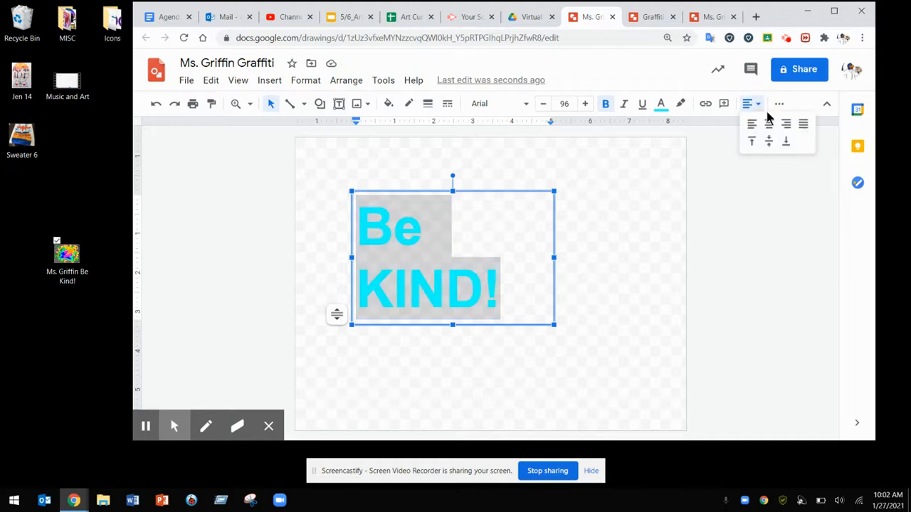
click(768, 124)
click(754, 104)
click(770, 142)
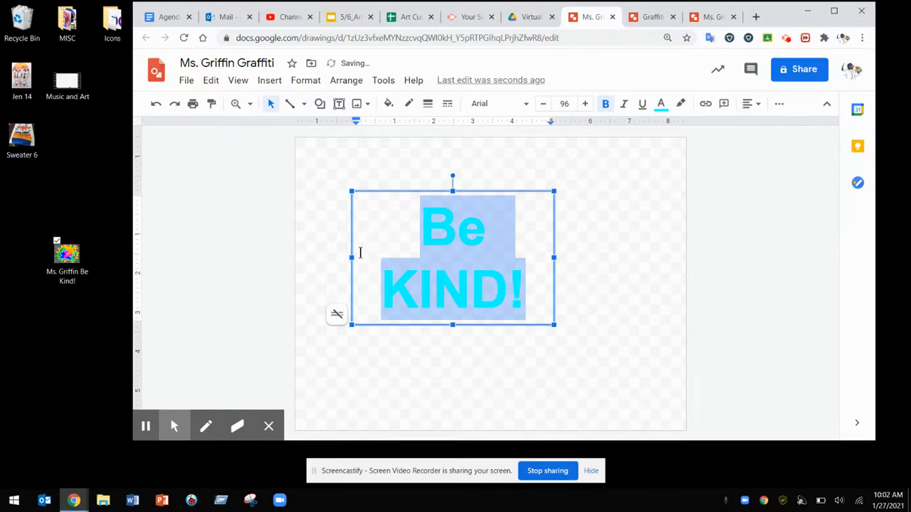
drag(352, 258, 384, 258)
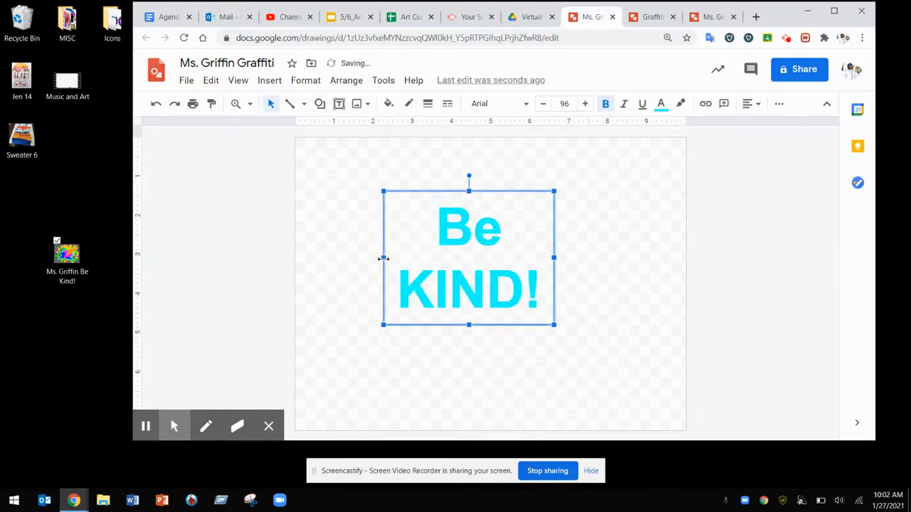
Step: Move the "Be KIND!" text box off the canvas beside its right edge and set the font to Luckiest Guy
drag(489, 191, 796, 140)
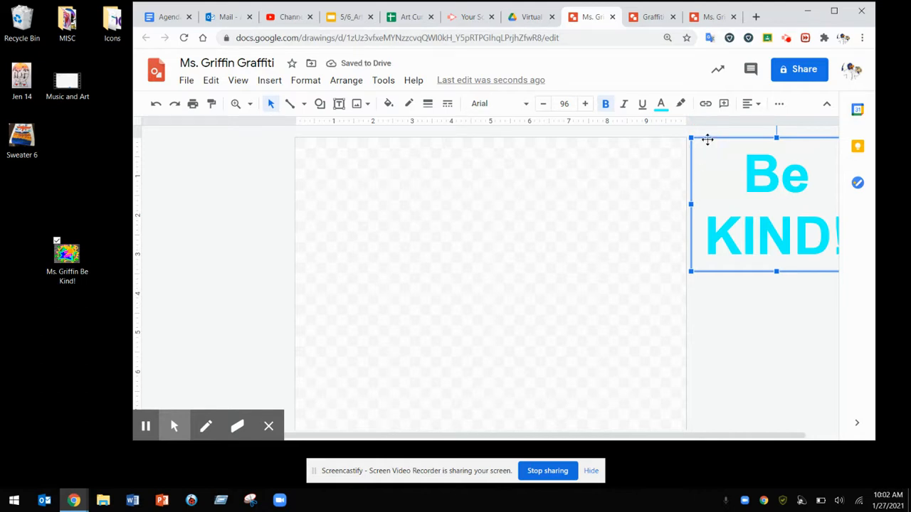
double_click(749, 203)
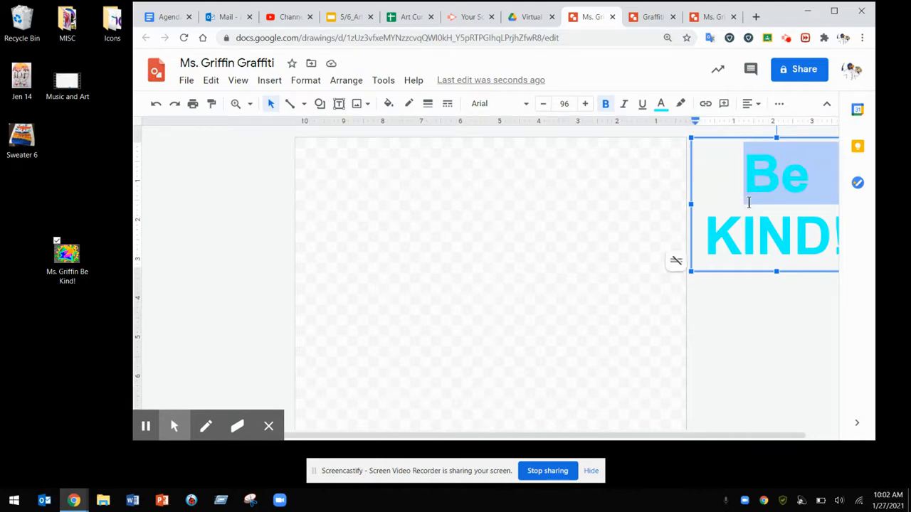
key(ctrl+a)
click(507, 107)
click(532, 178)
click(728, 238)
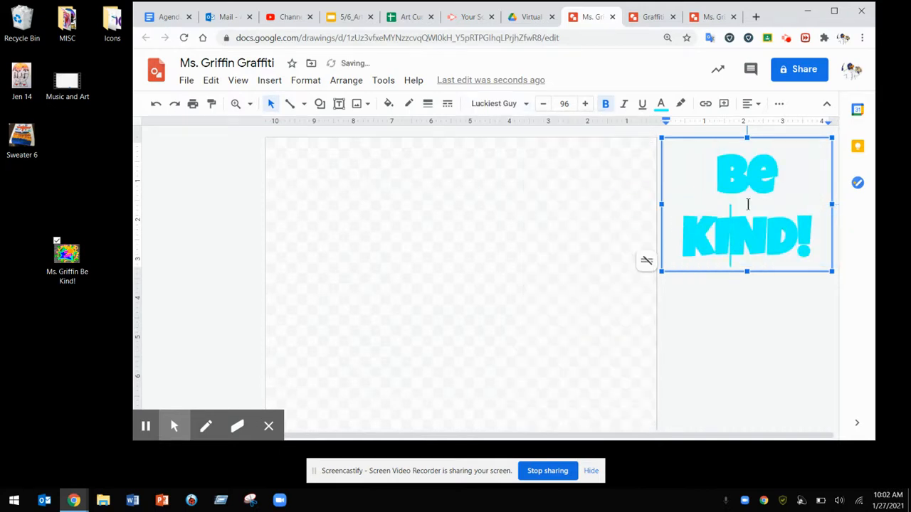
Step: Place a duplicate of the "Be KIND!" text box partly overlapping below the original and color its text purple
click(722, 138)
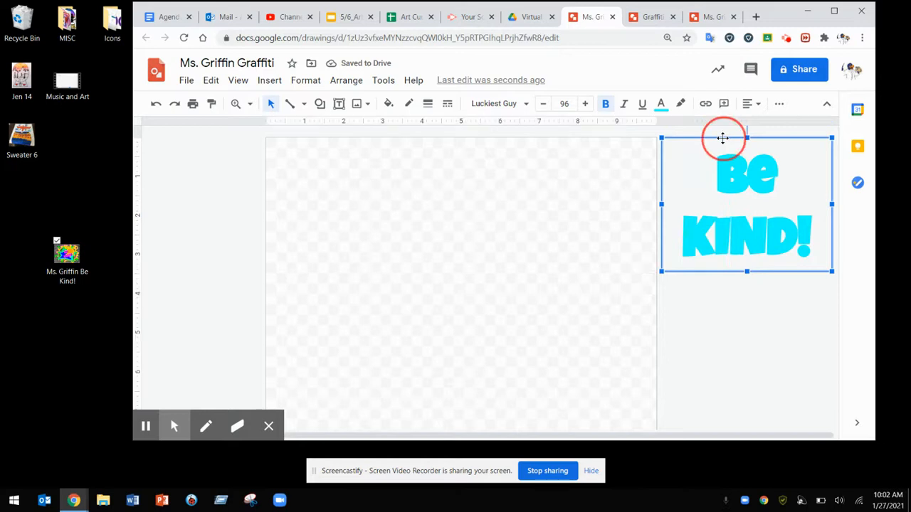
drag(722, 139, 762, 195)
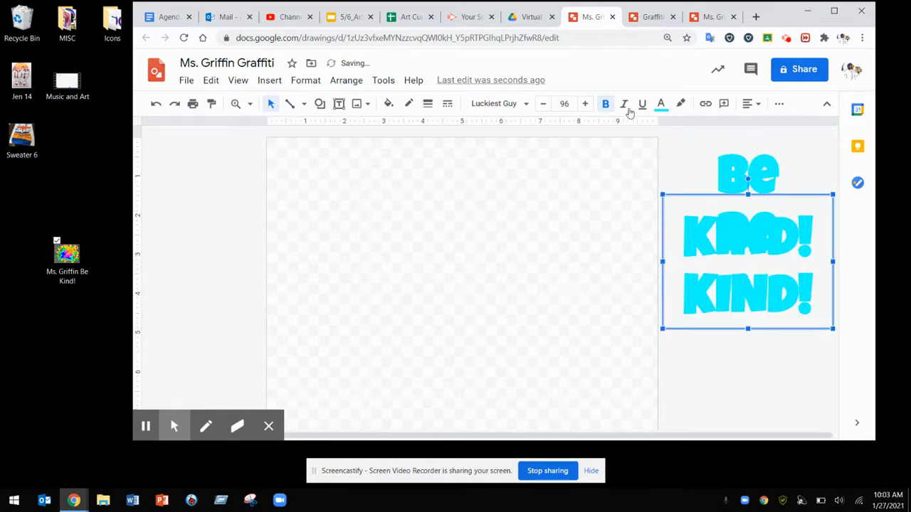
click(660, 104)
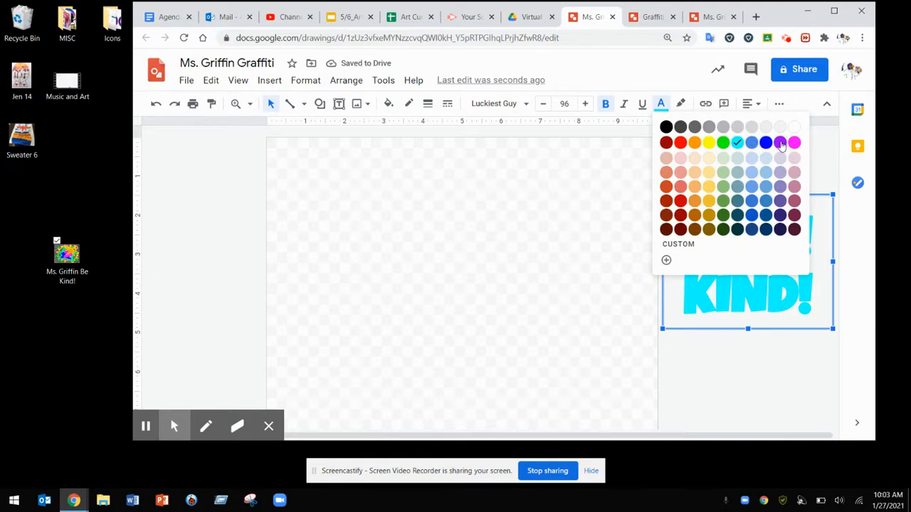
click(780, 141)
Step: Cut and paste the cyan "Be KIND!" text box in place so it sits in front of the purple copy
click(768, 152)
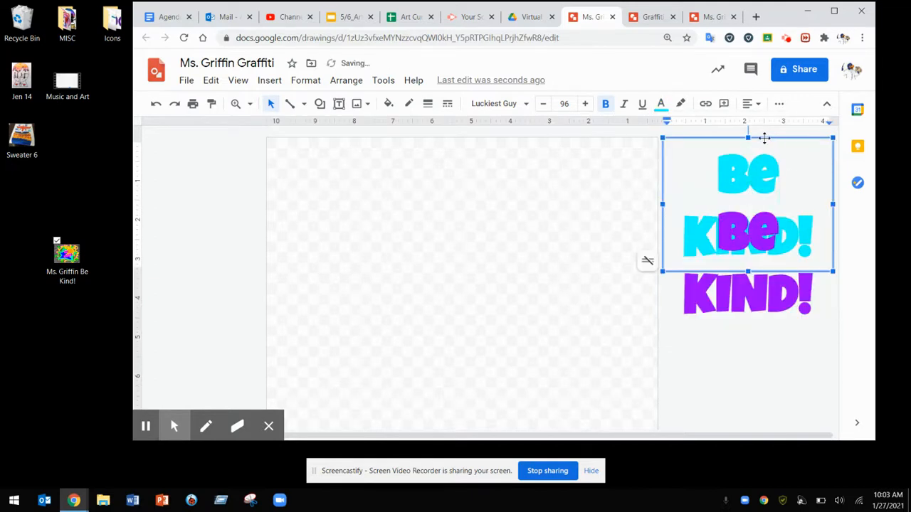
key(ctrl+x)
key(ctrl+v)
click(607, 258)
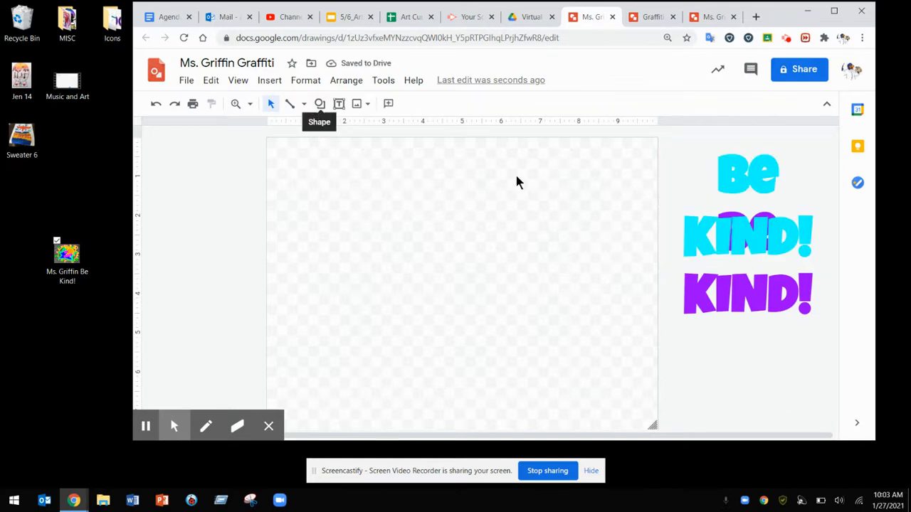
Step: Draw a closed, loopy Scribble outline about 8.5 inches wide and 6 inches tall around the canvas
click(304, 104)
click(330, 252)
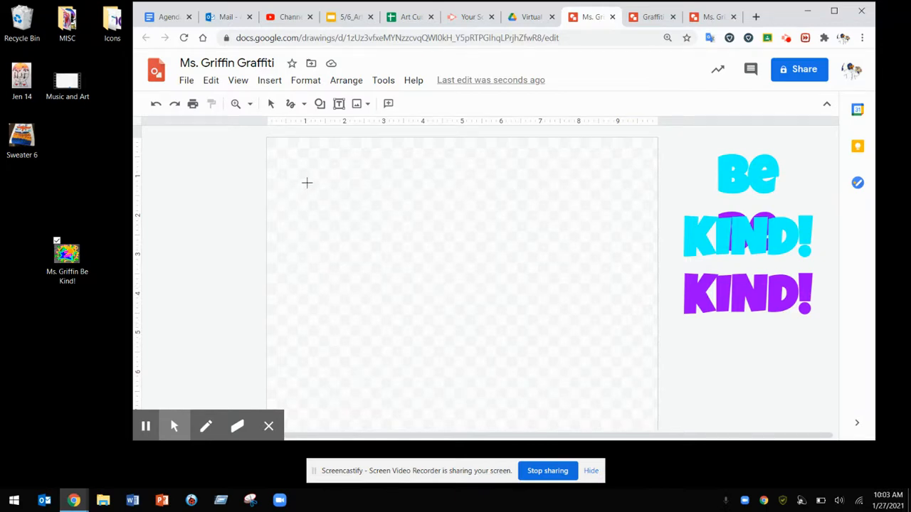
mouse_move(308, 183)
mouse_down()
mouse_move(386, 192)
mouse_move(402, 174)
mouse_move(386, 170)
mouse_move(382, 195)
mouse_move(435, 201)
mouse_move(475, 175)
mouse_move(488, 199)
mouse_move(536, 180)
mouse_move(525, 178)
mouse_move(574, 220)
mouse_move(575, 201)
mouse_move(607, 263)
mouse_move(577, 283)
mouse_move(573, 307)
mouse_move(599, 320)
mouse_move(565, 342)
mouse_move(583, 367)
mouse_move(568, 347)
mouse_move(543, 377)
mouse_move(555, 399)
mouse_move(490, 387)
mouse_move(482, 394)
mouse_move(494, 400)
mouse_move(468, 367)
mouse_move(424, 399)
mouse_move(450, 371)
mouse_move(383, 362)
mouse_move(389, 379)
mouse_move(344, 328)
mouse_move(315, 345)
mouse_move(354, 353)
mouse_move(324, 293)
mouse_move(305, 300)
mouse_move(333, 285)
mouse_move(319, 252)
mouse_move(289, 240)
mouse_move(299, 255)
mouse_move(330, 216)
mouse_move(288, 195)
mouse_move(284, 207)
mouse_move(311, 187)
mouse_up()
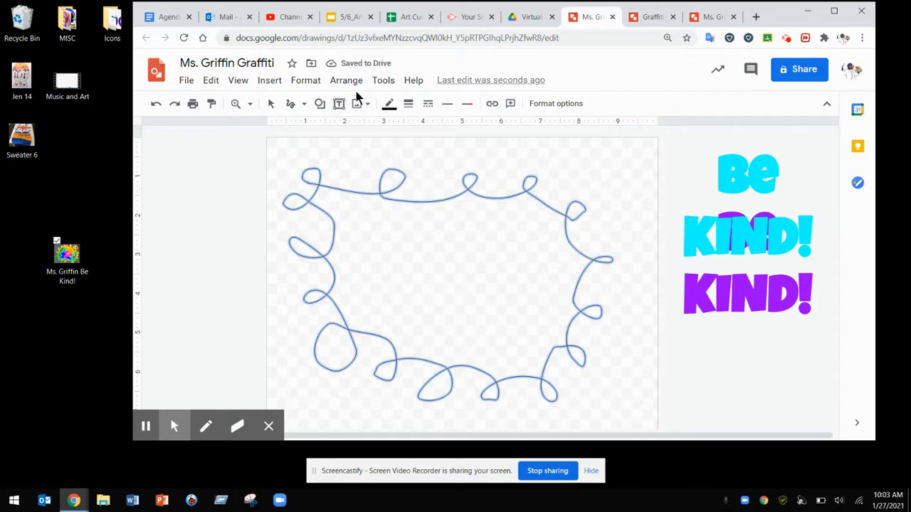
Step: Color the scribbled outline magenta and give it a much thicker line weight
click(388, 105)
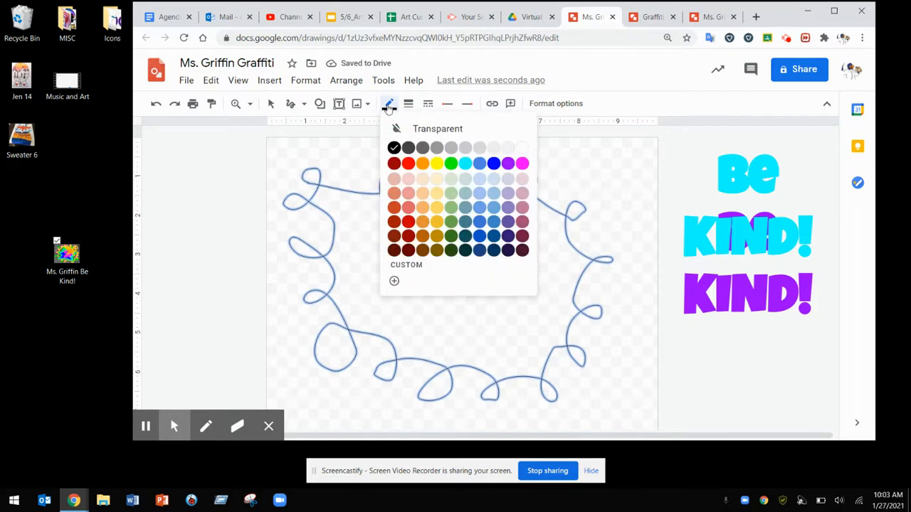
click(523, 164)
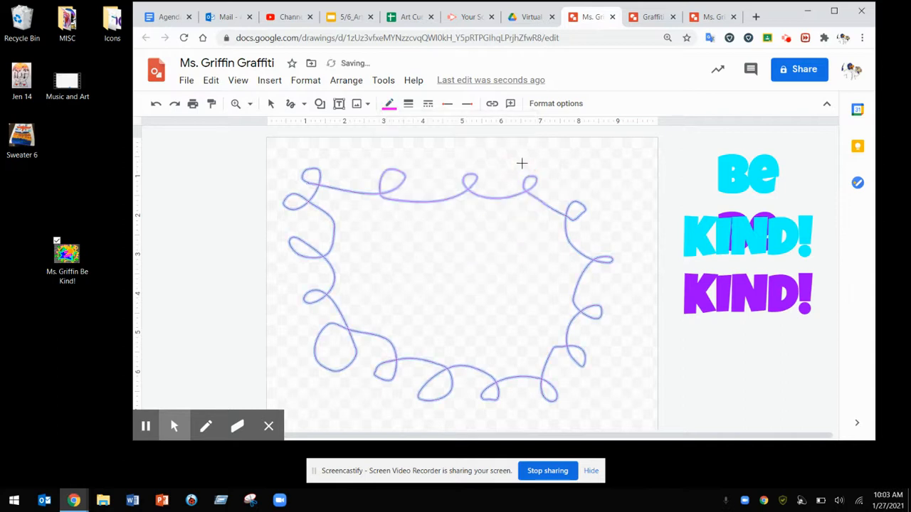
click(408, 103)
click(431, 272)
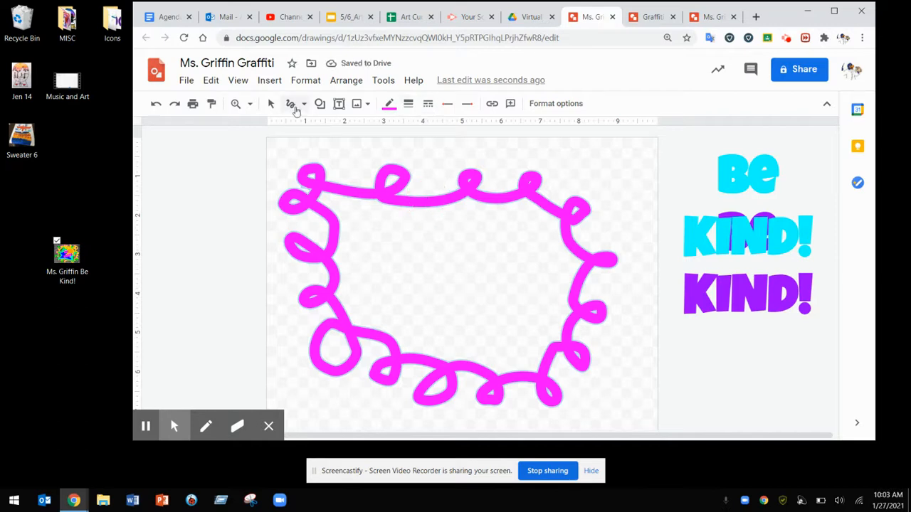
click(291, 103)
mouse_move(395, 250)
mouse_down()
mouse_move(443, 275)
mouse_move(444, 248)
mouse_move(427, 265)
mouse_move(446, 293)
mouse_up()
key(Delete)
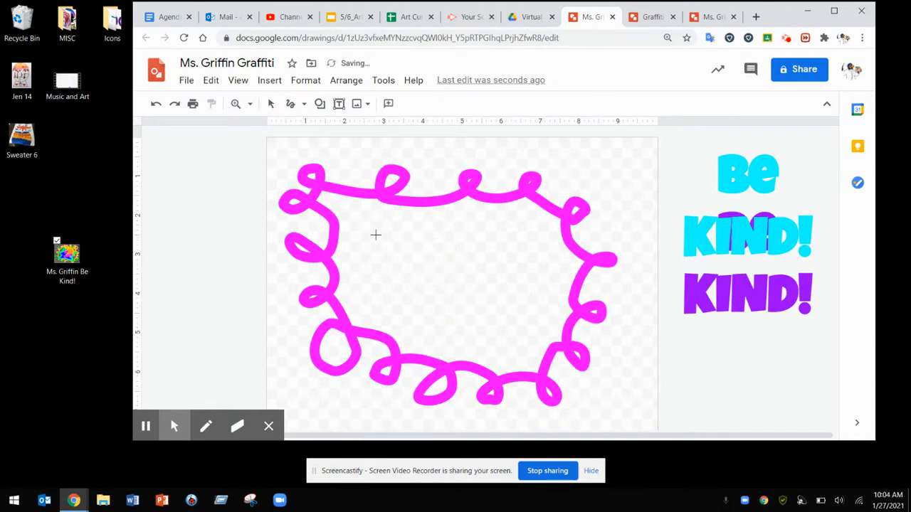
Step: Resize the magenta scribbled outline to about 8 inches wide and 7.3 inches tall so it fills the canvas height
click(270, 105)
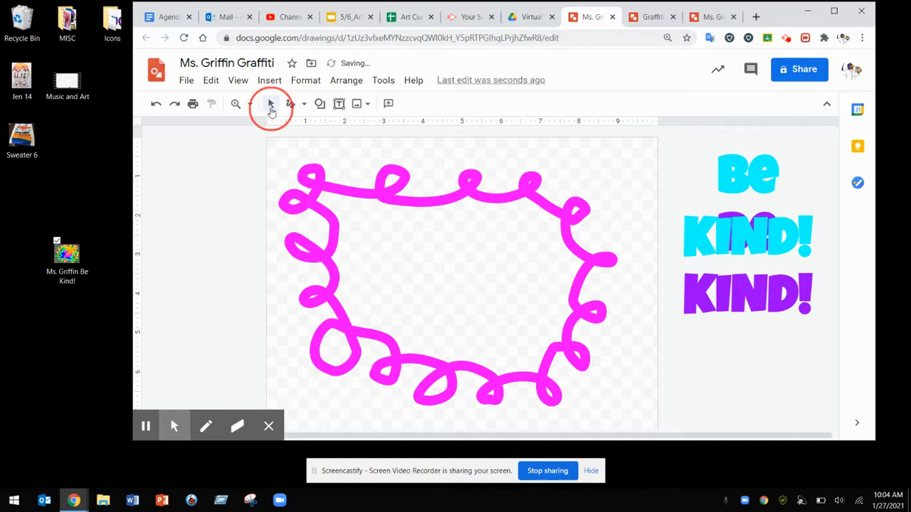
click(346, 194)
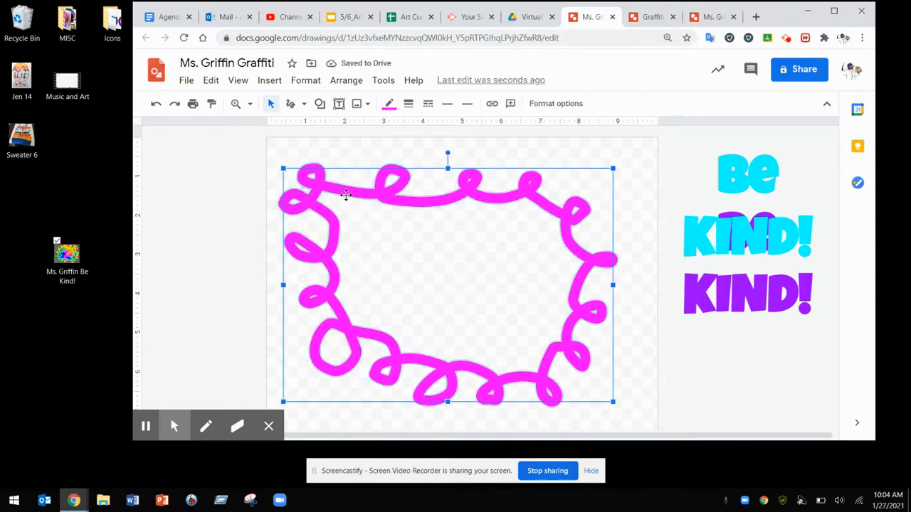
drag(448, 168, 449, 136)
drag(448, 401, 447, 423)
drag(281, 279, 294, 282)
mouse_move(580, 242)
mouse_down()
mouse_move(607, 248)
mouse_move(593, 255)
mouse_move(606, 248)
mouse_up()
drag(606, 288, 585, 287)
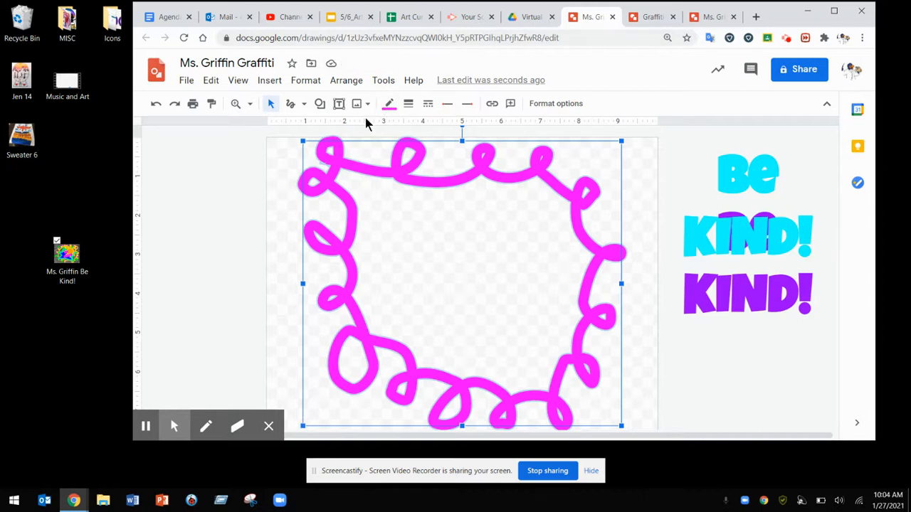
Step: Duplicate the magenta outline, color the copy yellow, and offset it slightly down and to the right of the original
key(ctrl+d)
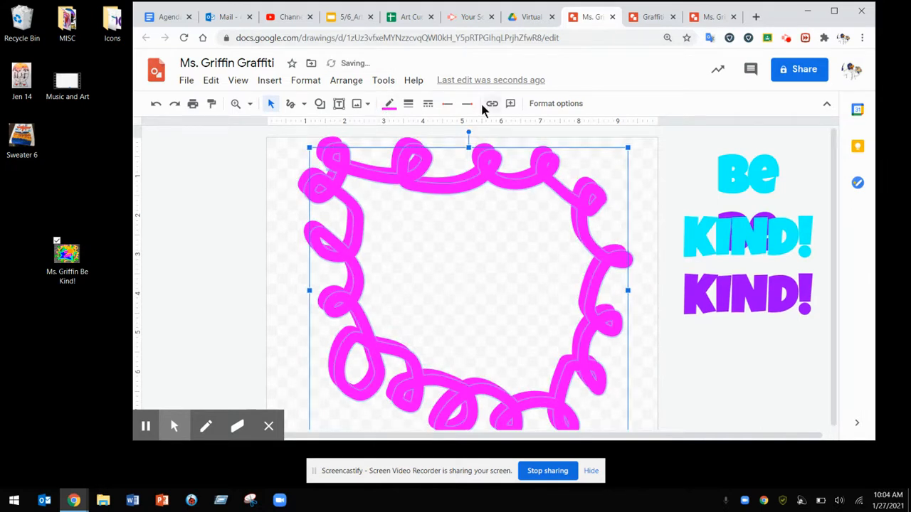
click(388, 103)
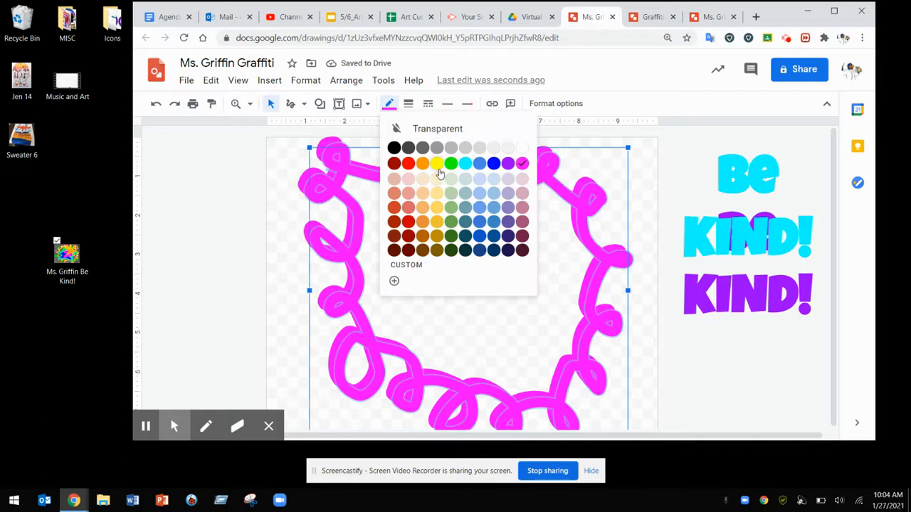
click(447, 162)
drag(445, 188, 442, 183)
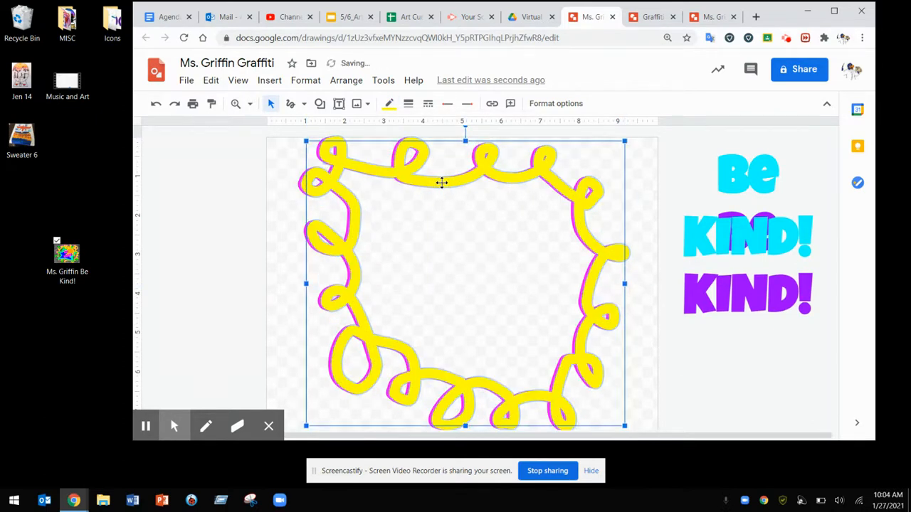
key(Down)
key(Right)
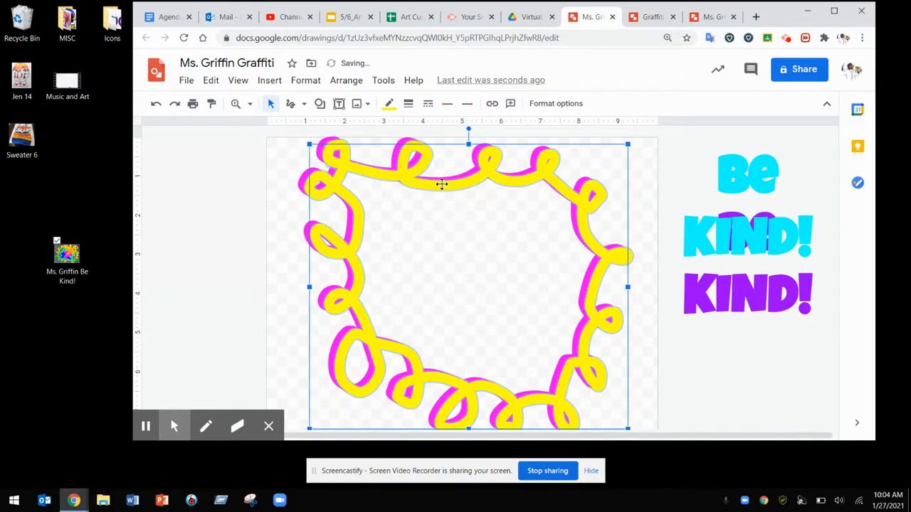
click(245, 225)
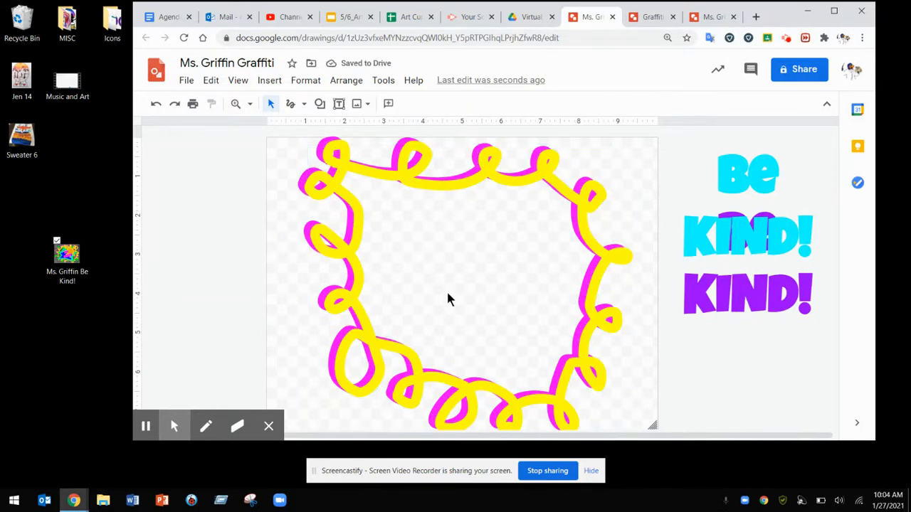
Step: Draw a closed, spiky Polyline starburst about 8.6 inches wide and 6.7 inches tall over the scribbled outlines
click(291, 103)
click(304, 104)
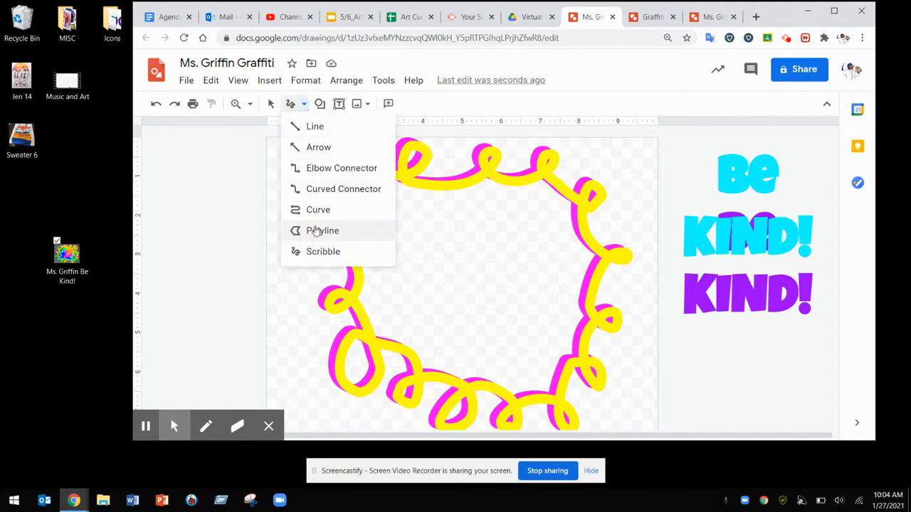
click(321, 230)
click(275, 289)
click(414, 285)
click(363, 378)
click(401, 371)
click(432, 406)
click(483, 360)
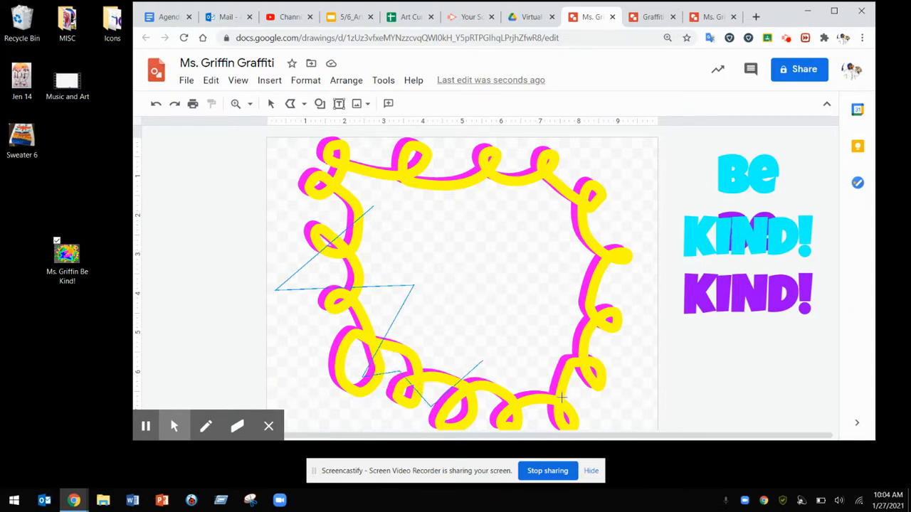
click(563, 393)
click(552, 343)
click(610, 328)
click(539, 270)
double_click(604, 217)
click(536, 212)
click(529, 152)
double_click(472, 204)
click(429, 146)
click(356, 166)
click(370, 205)
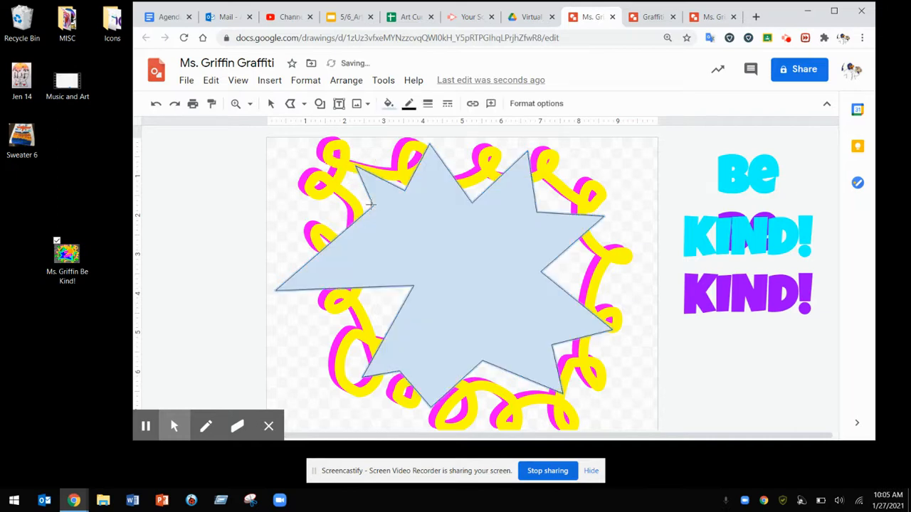
Step: Make the starburst's border transparent and fill it with orange
click(408, 103)
click(452, 127)
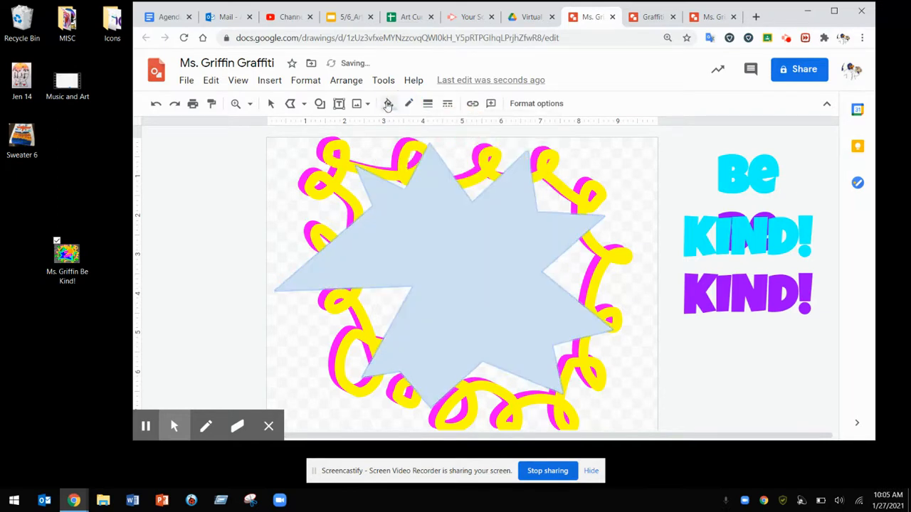
click(388, 105)
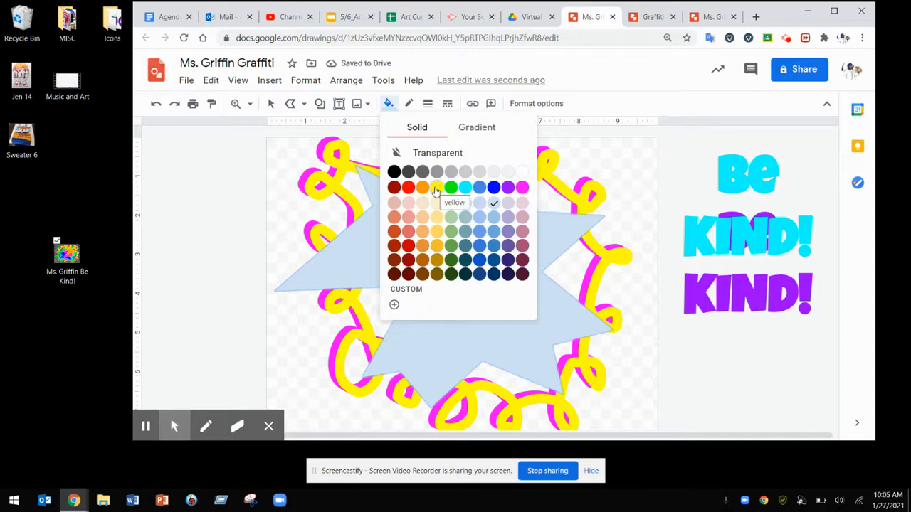
click(423, 188)
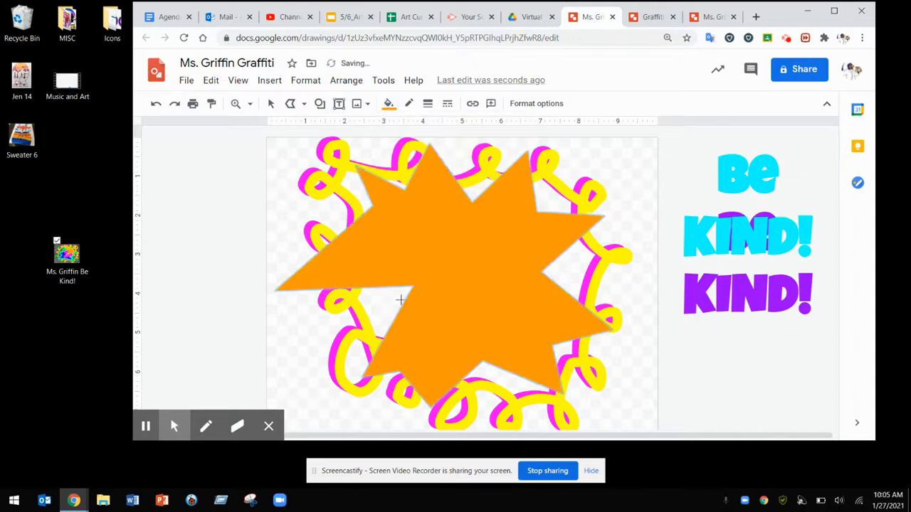
drag(677, 183, 498, 131)
key(Delete)
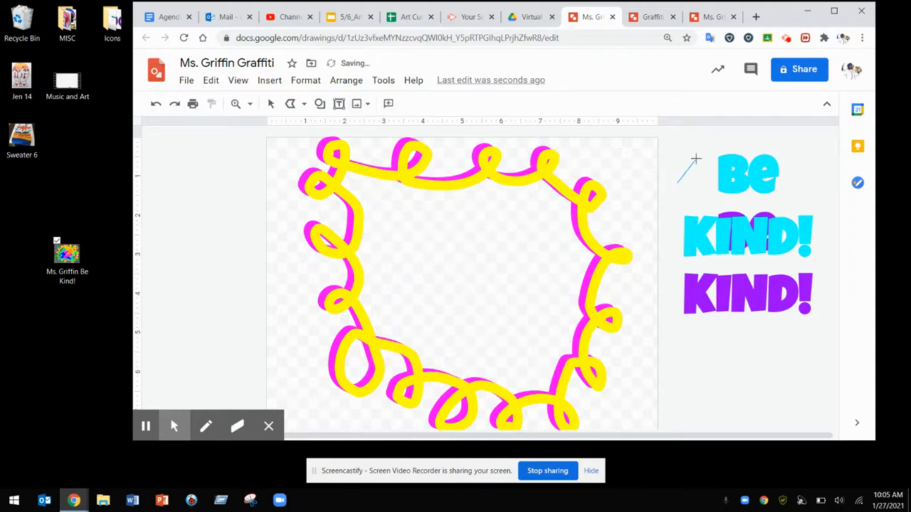
key(ctrl+z)
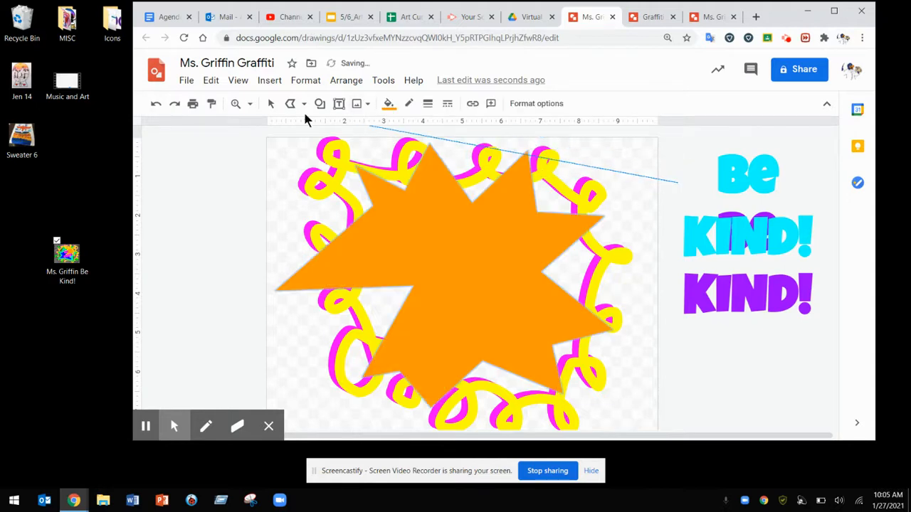
click(628, 180)
click(682, 160)
click(679, 184)
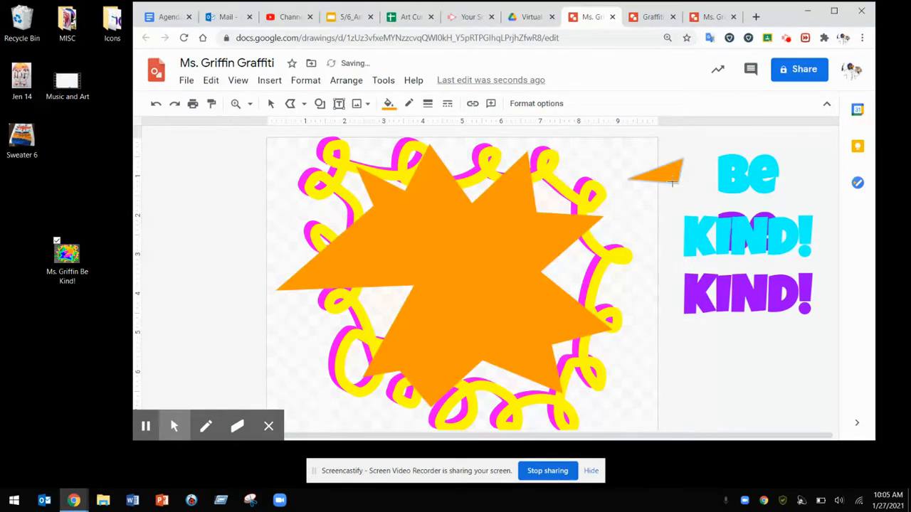
key(Delete)
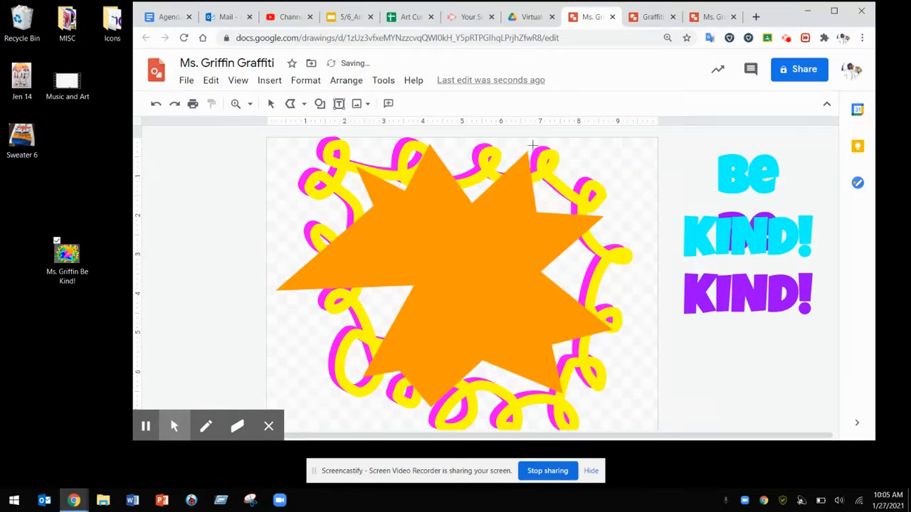
Step: Draw a heart shape about 4 inches wide and 3 inches tall over the lower part of the starburst
click(304, 104)
click(320, 104)
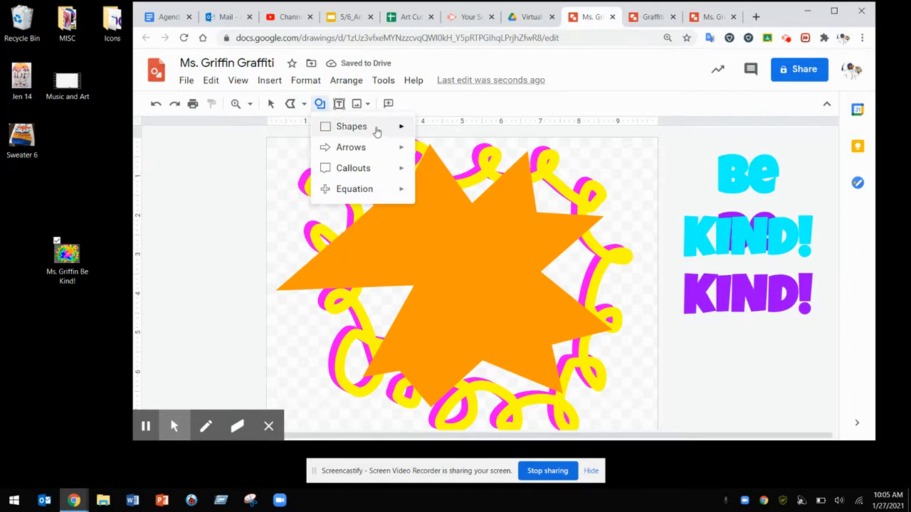
mouse_move(410, 131)
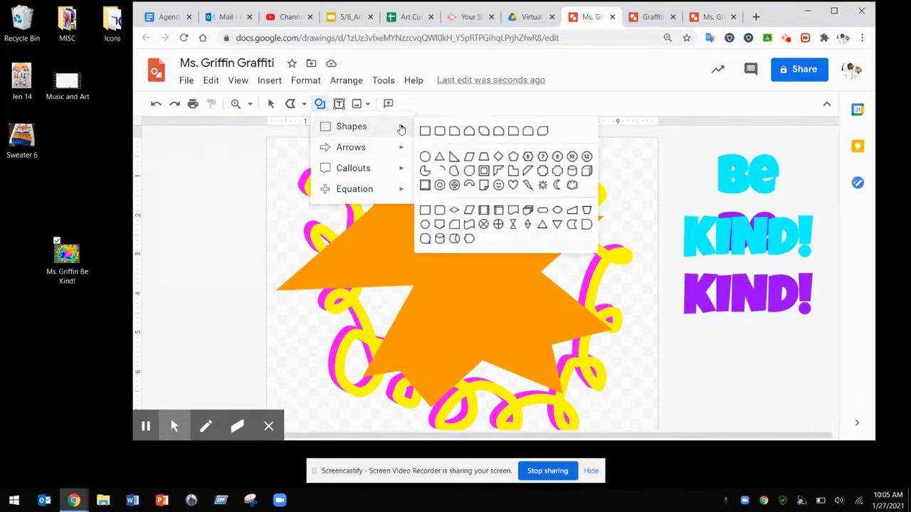
mouse_move(378, 151)
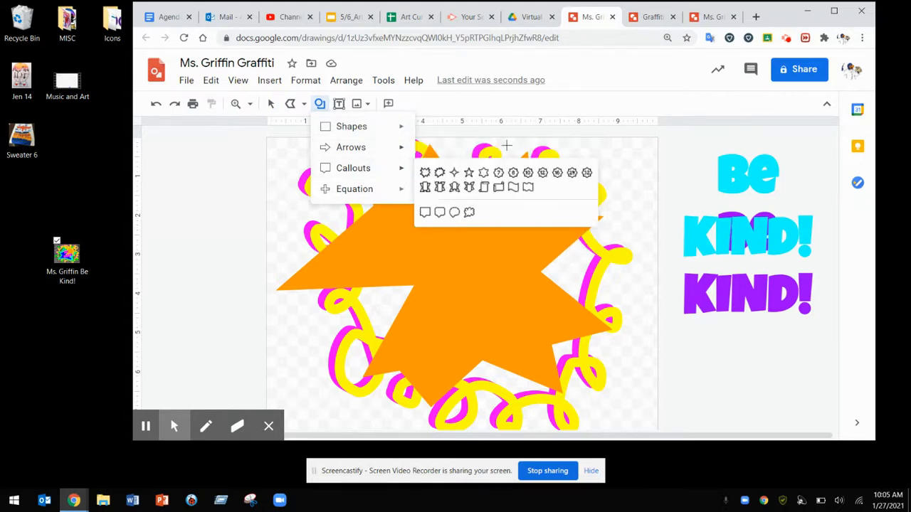
mouse_move(393, 177)
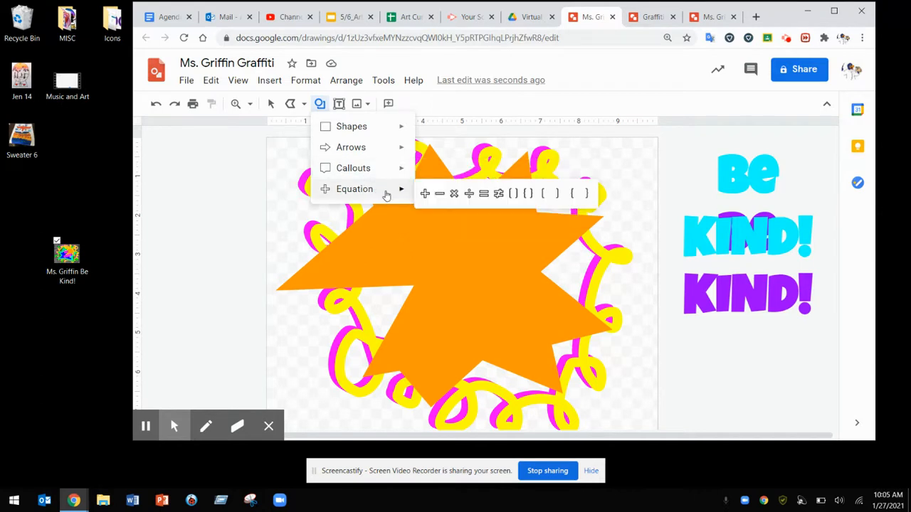
click(515, 175)
drag(366, 270, 520, 379)
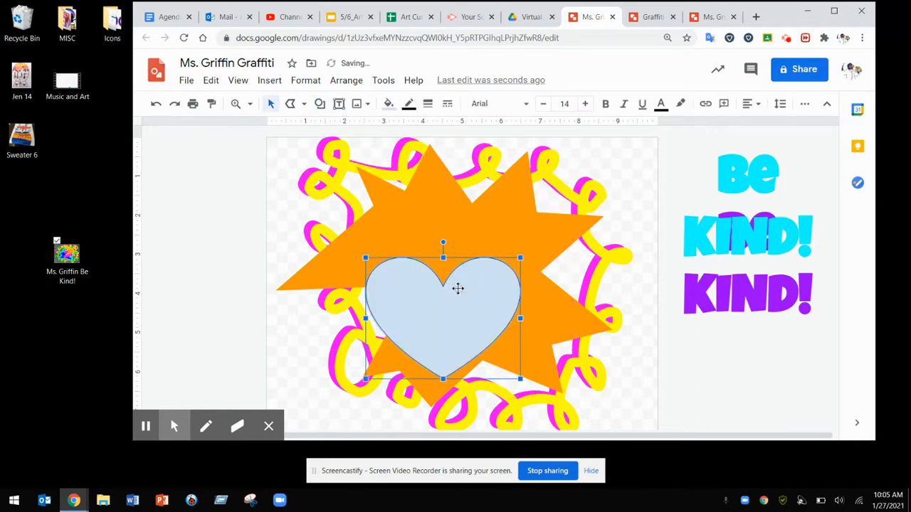
Step: Give the heart a magenta fill with a transparent border and tilt it about 20 degrees counterclockwise over the starburst's left side
click(405, 105)
click(433, 127)
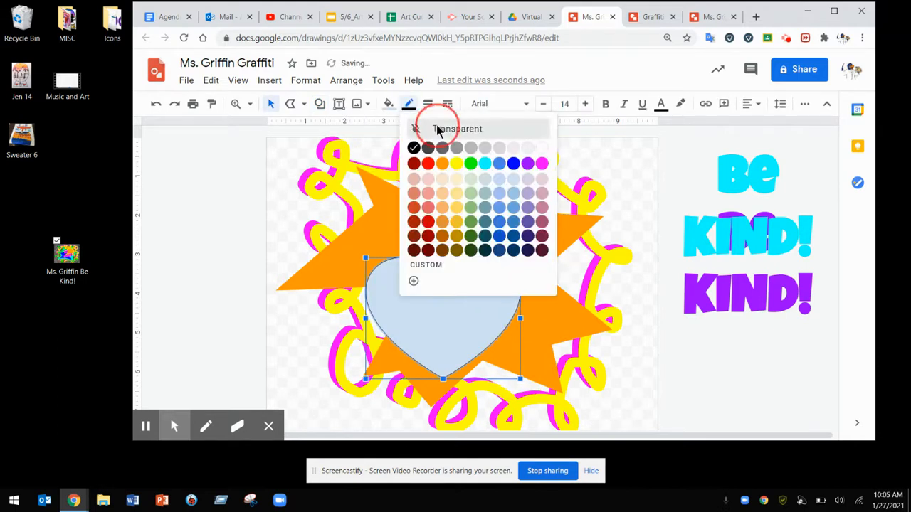
click(388, 103)
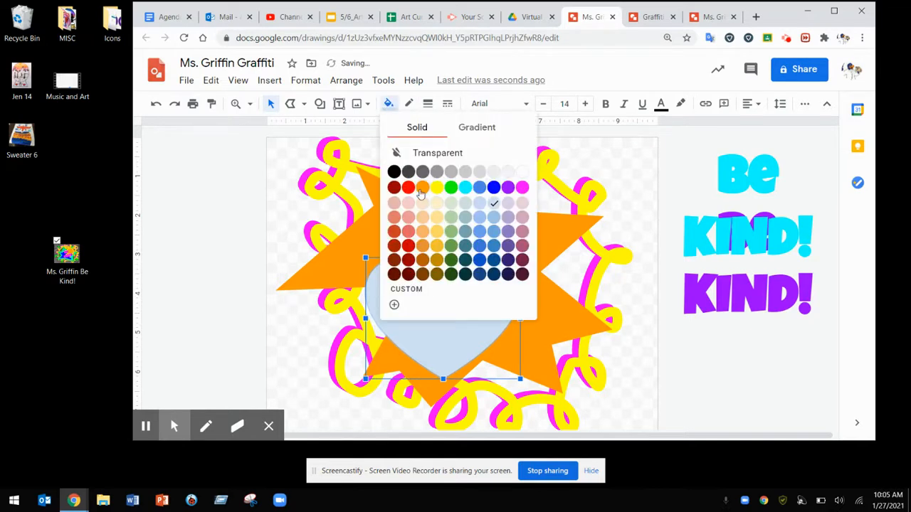
click(523, 188)
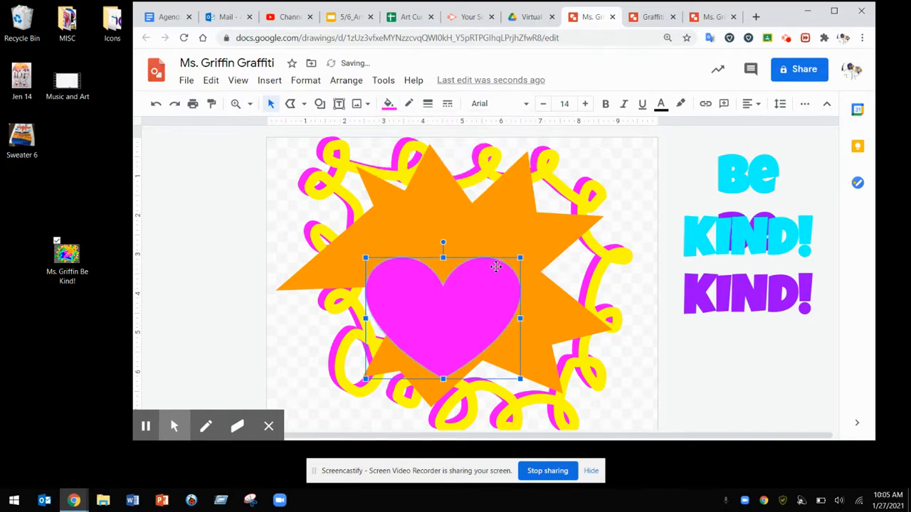
drag(442, 243, 417, 251)
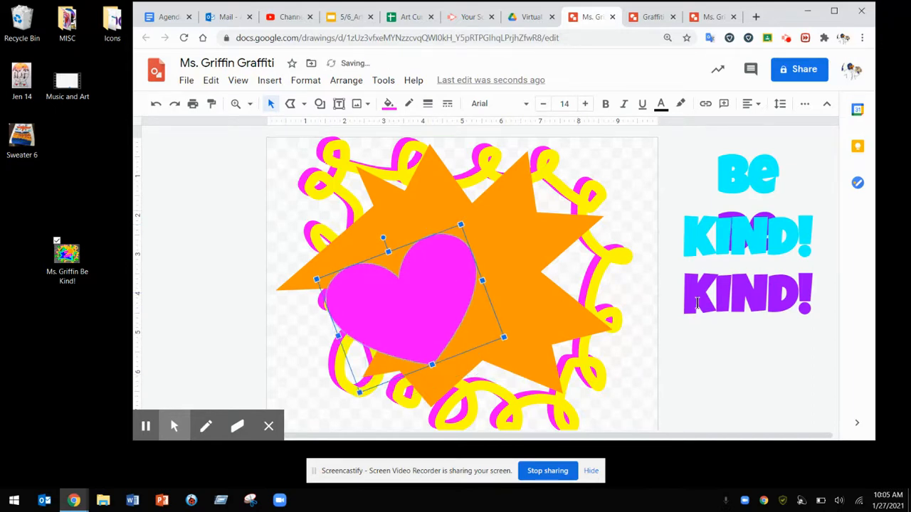
click(765, 351)
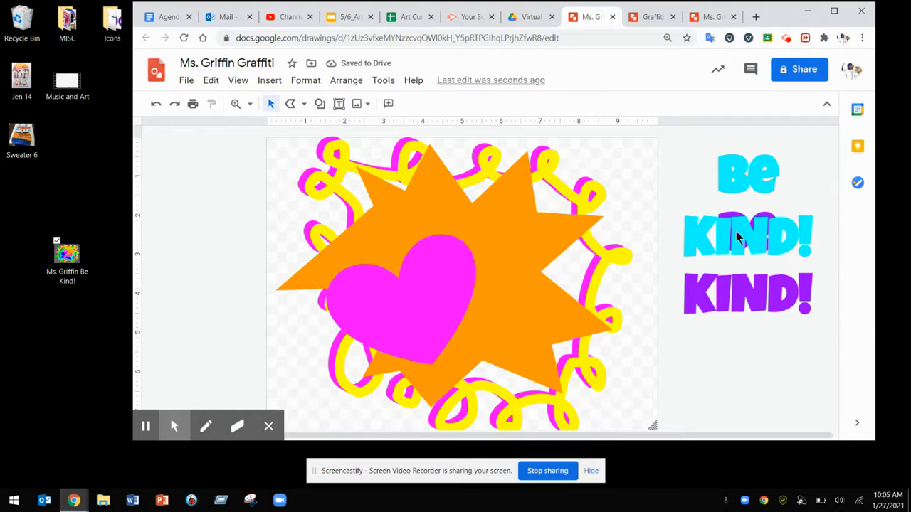
Step: Place the cyan "Be KIND!" text box over the purple copy, slightly lower and to the left, for a drop-shadow effect
click(744, 160)
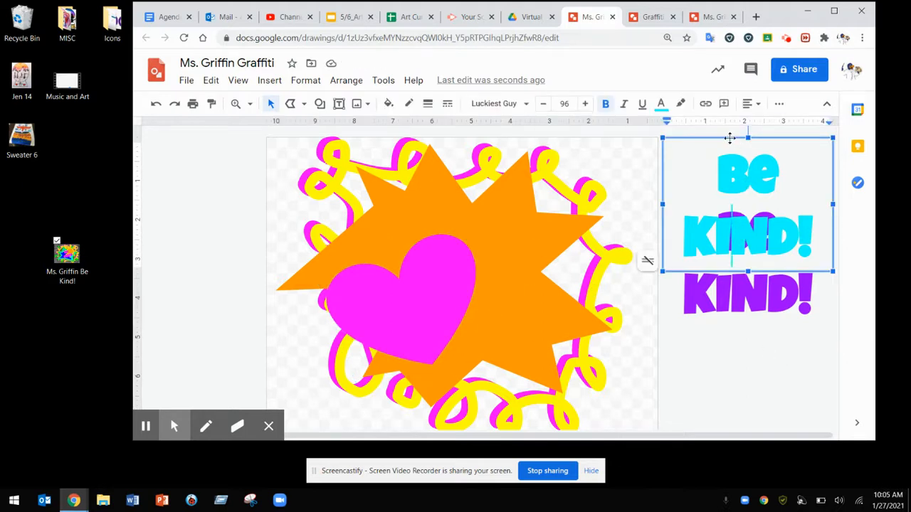
mouse_move(738, 200)
mouse_down()
mouse_move(730, 195)
mouse_move(731, 209)
mouse_up()
key(Up)
key(Up)
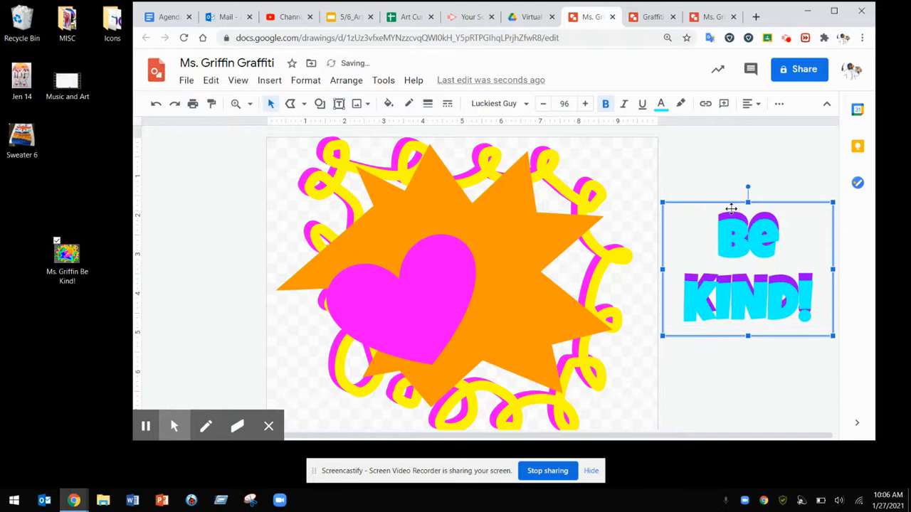
key(Up)
key(Left)
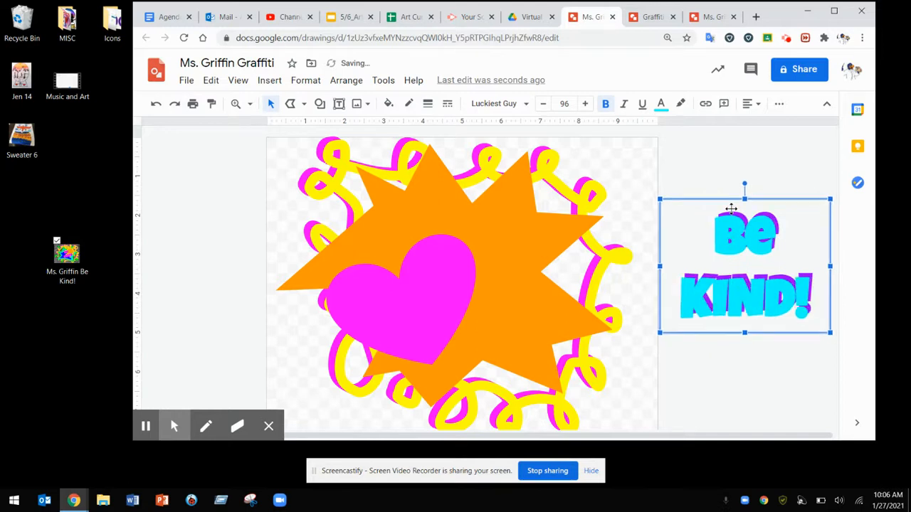
key(Up)
key(Left)
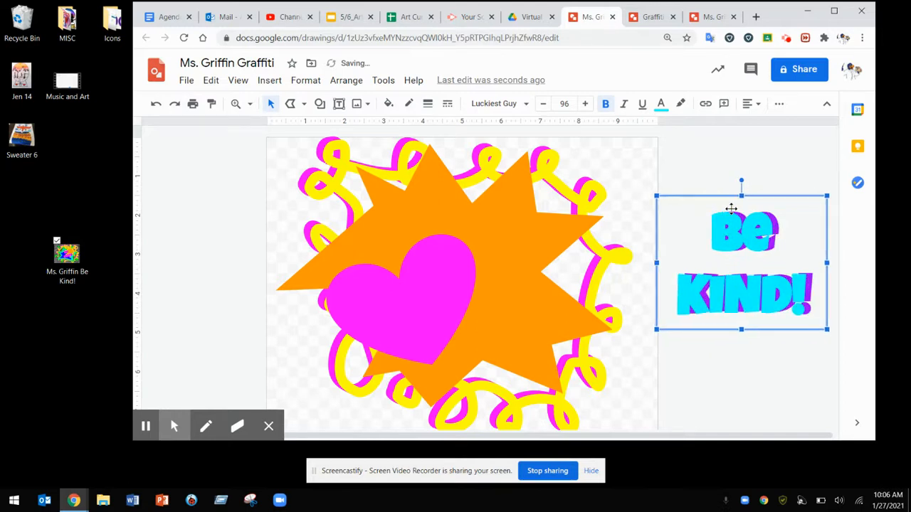
key(Down)
key(Right)
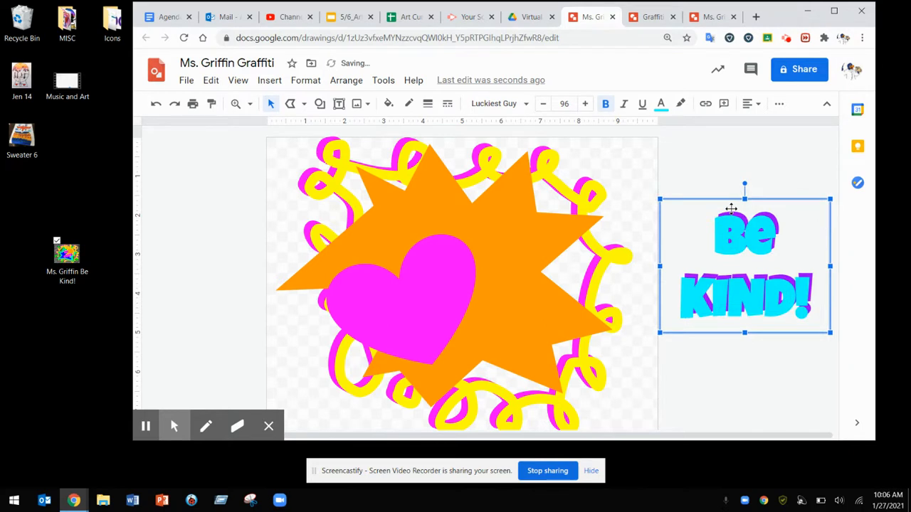
Step: Select both layers of the "Be KIND!" lettering together, shift them toward the artwork and bring them to the front
drag(730, 159, 768, 341)
drag(433, 270, 701, 242)
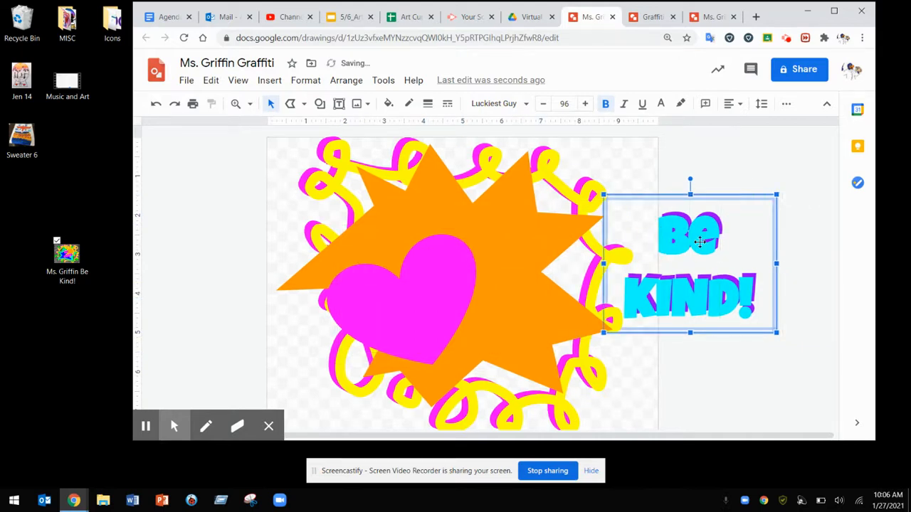
right_click(700, 242)
mouse_move(737, 215)
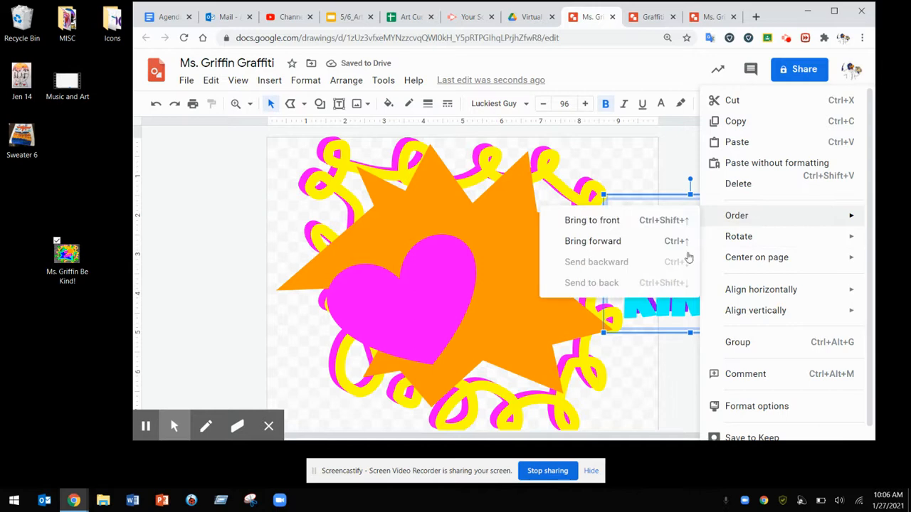
click(616, 222)
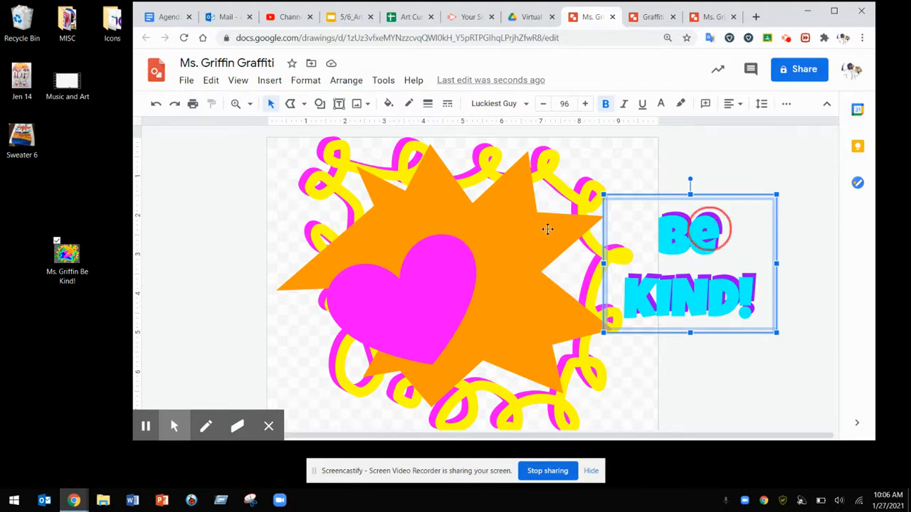
Step: Place the layered "Be KIND!" lettering over the heart and the middle of the starburst, nudging it slightly right and up
drag(443, 261, 463, 255)
key(Up)
key(Up)
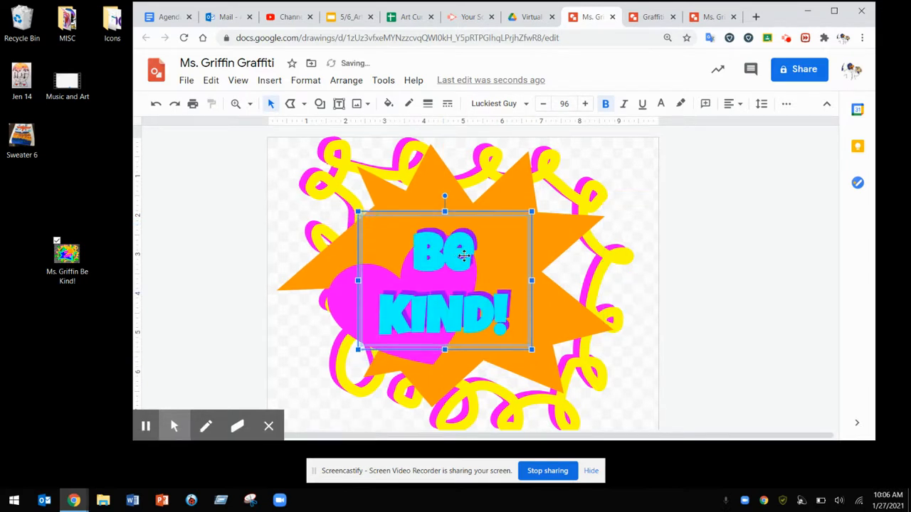
key(Right)
key(Right)
key(Right)
key(Right)
key(Up)
key(Up)
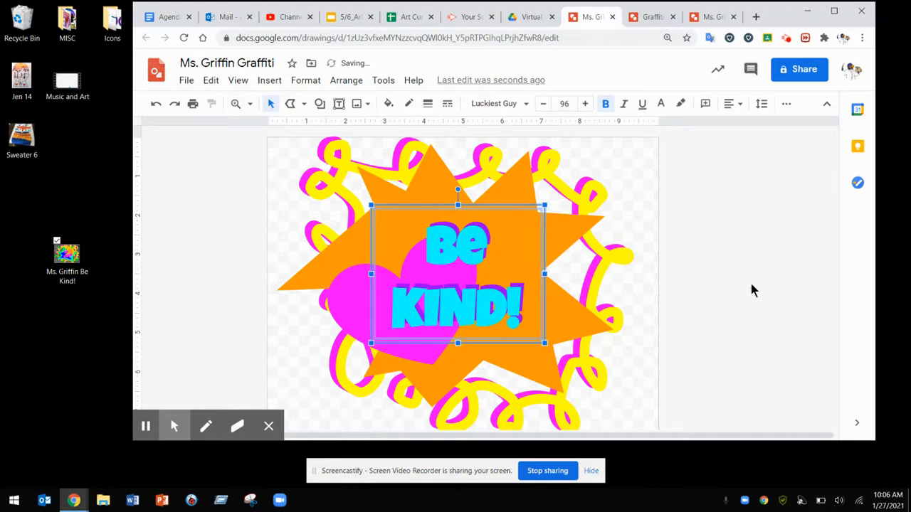
click(754, 290)
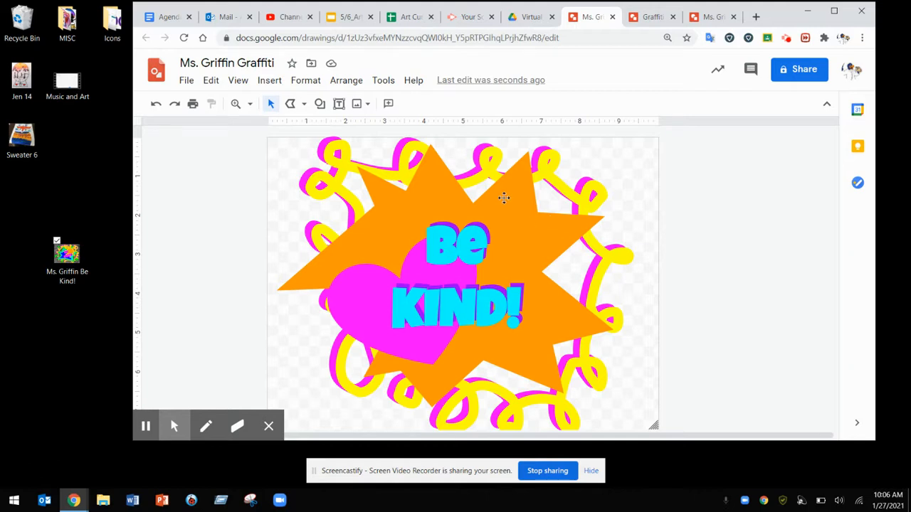
Step: Search the web for "brick wall" images to use in the drawing
click(367, 105)
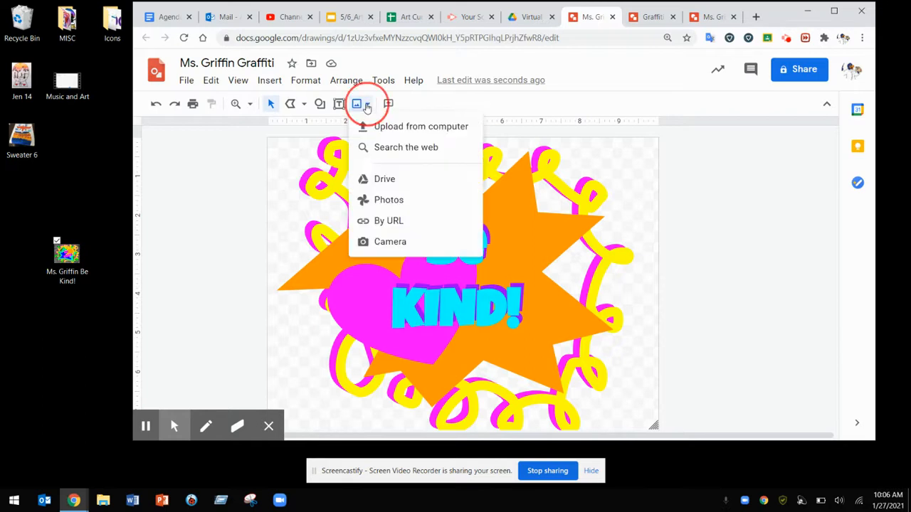
click(385, 148)
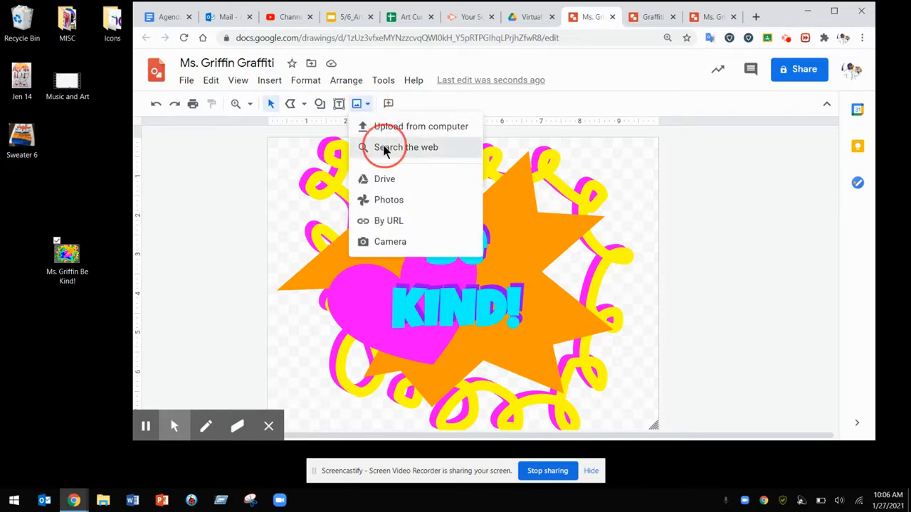
click(709, 112)
text(Brick Wall)
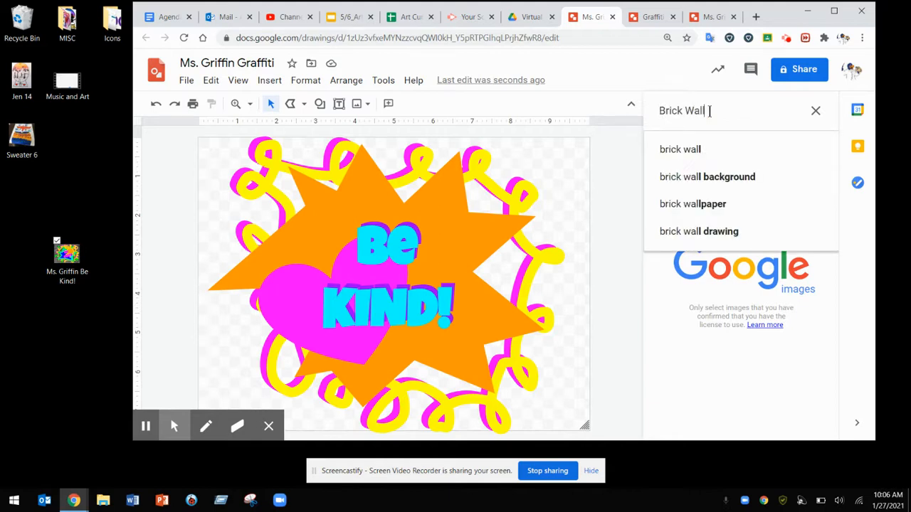
click(757, 137)
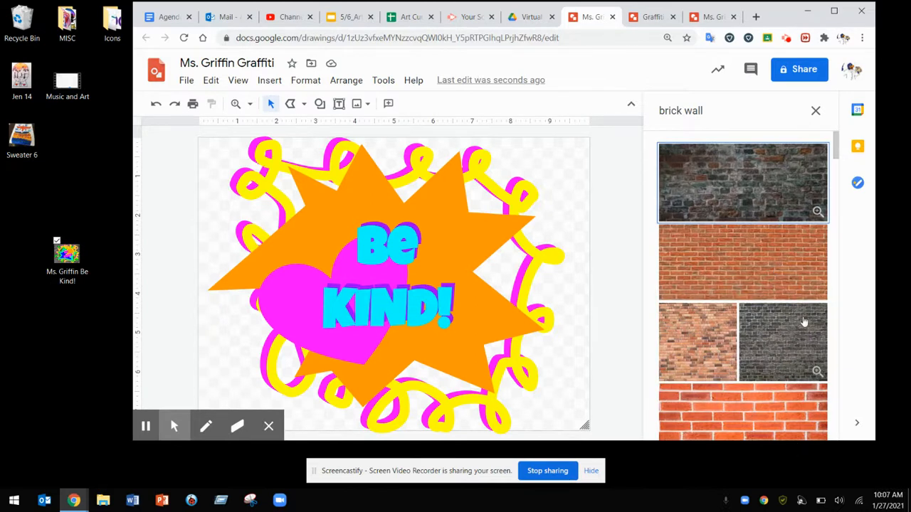
Step: Choose the white painted brick wall picture from the image results and insert it into the drawing
drag(836, 145, 837, 189)
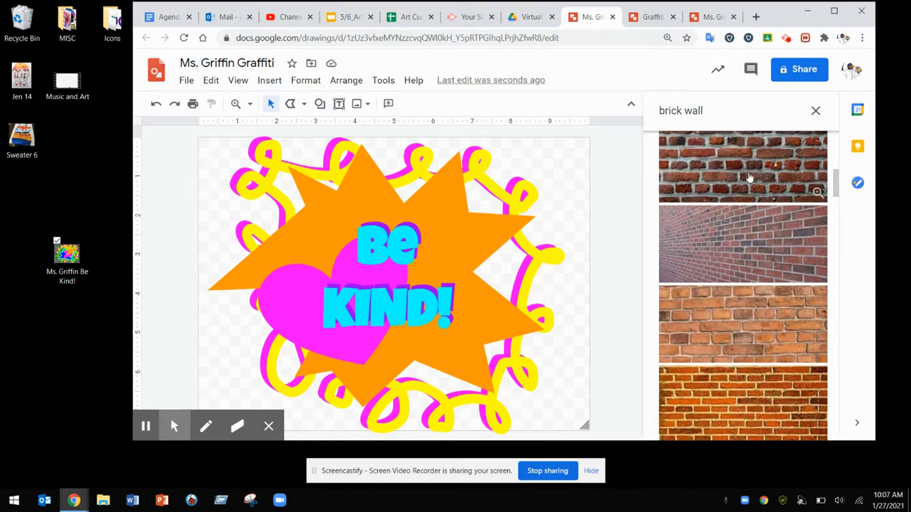
drag(837, 191, 838, 299)
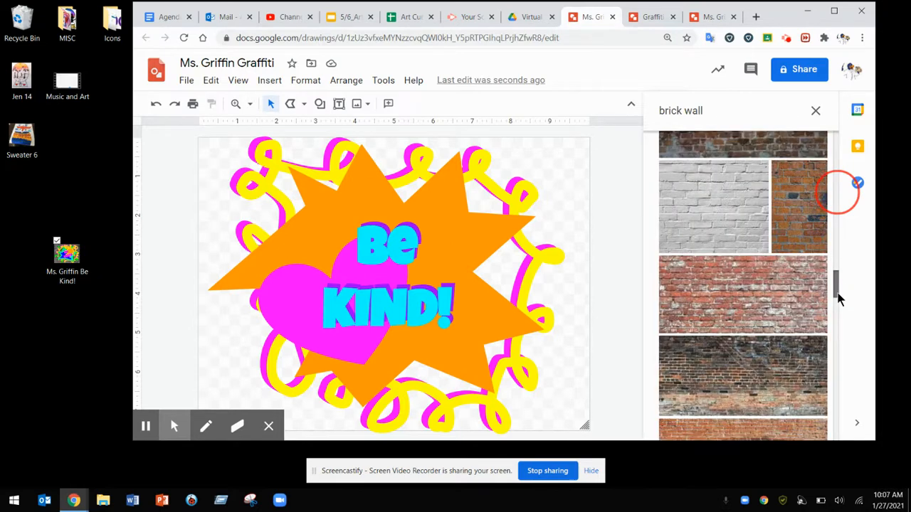
click(721, 225)
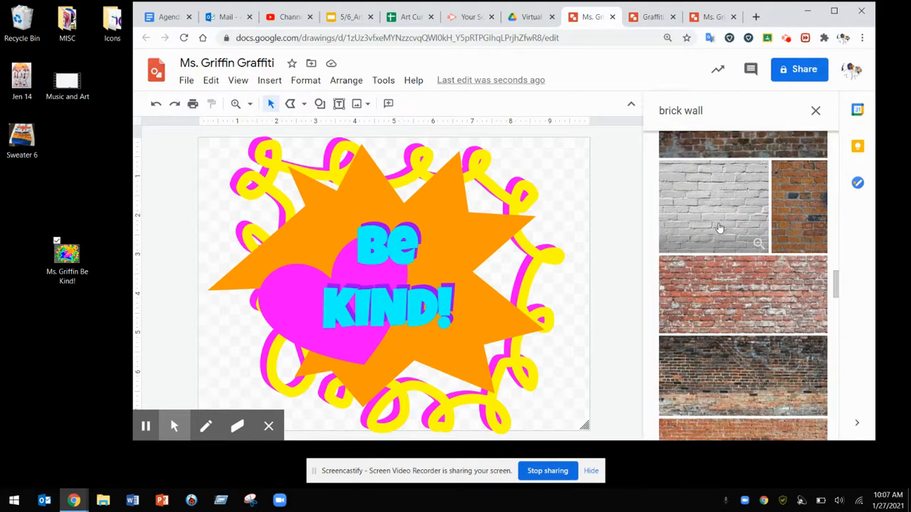
click(805, 426)
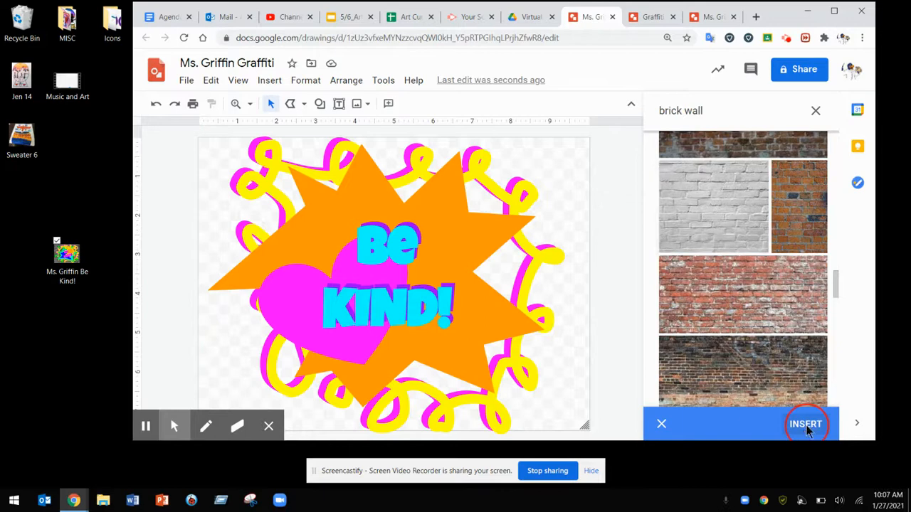
Step: Move and enlarge the white brick picture so it covers the whole canvas
drag(524, 248, 448, 187)
drag(539, 321, 694, 431)
drag(624, 335, 625, 333)
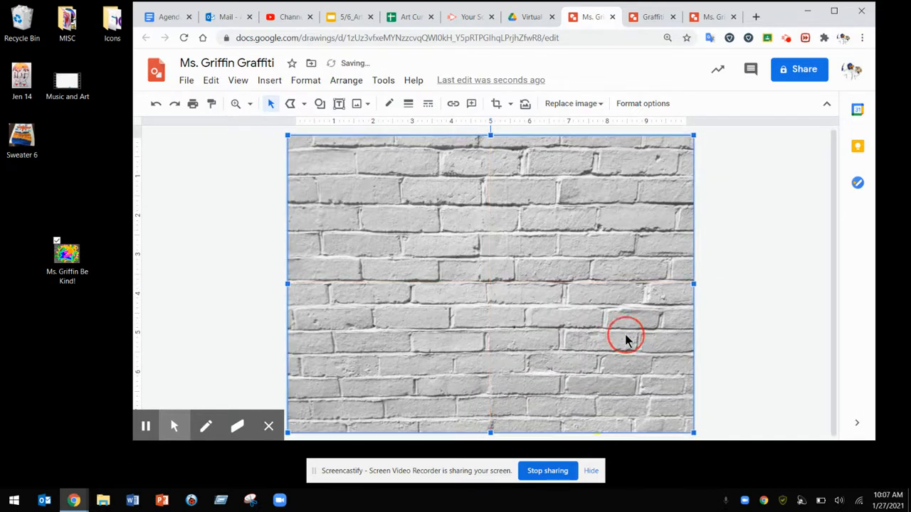
Step: Send the brick wall picture to the back, behind all the artwork, and deselect it
right_click(505, 264)
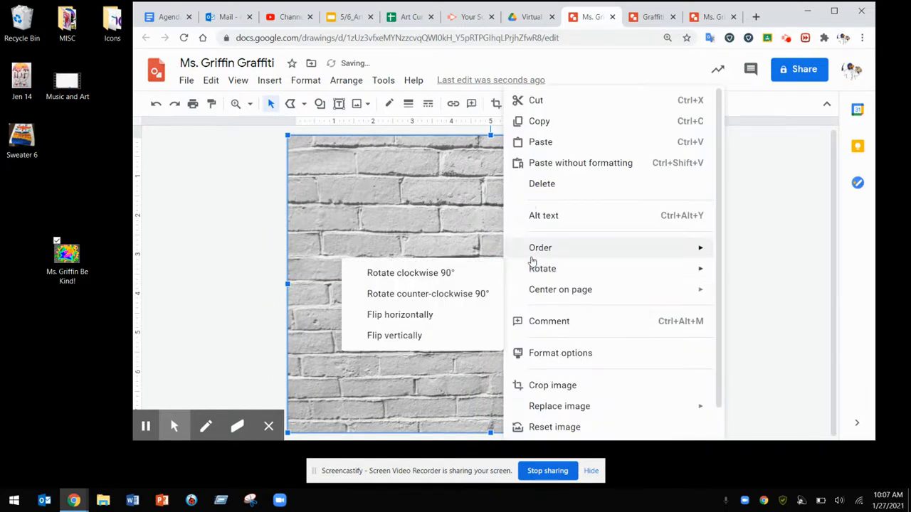
mouse_move(535, 253)
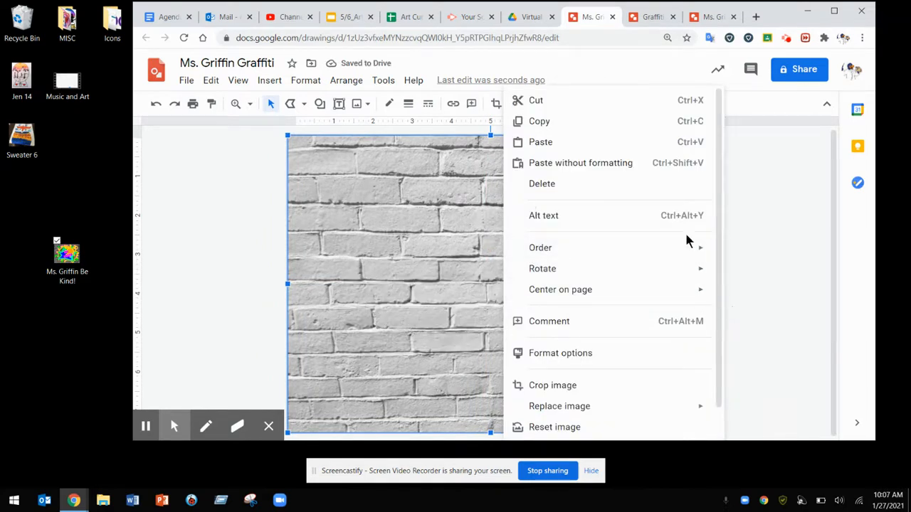
mouse_move(690, 247)
click(785, 316)
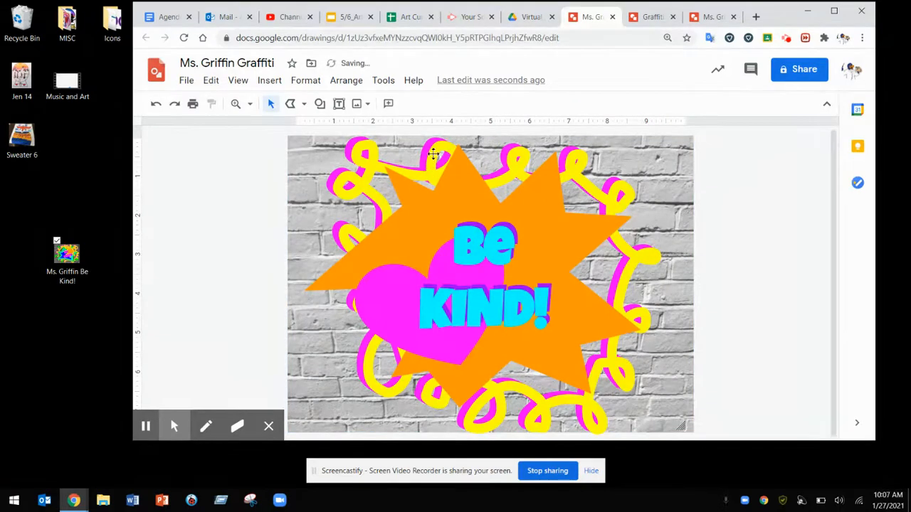
Step: Download the finished drawing as a JPEG image and put the downloaded file on the desktop
click(189, 81)
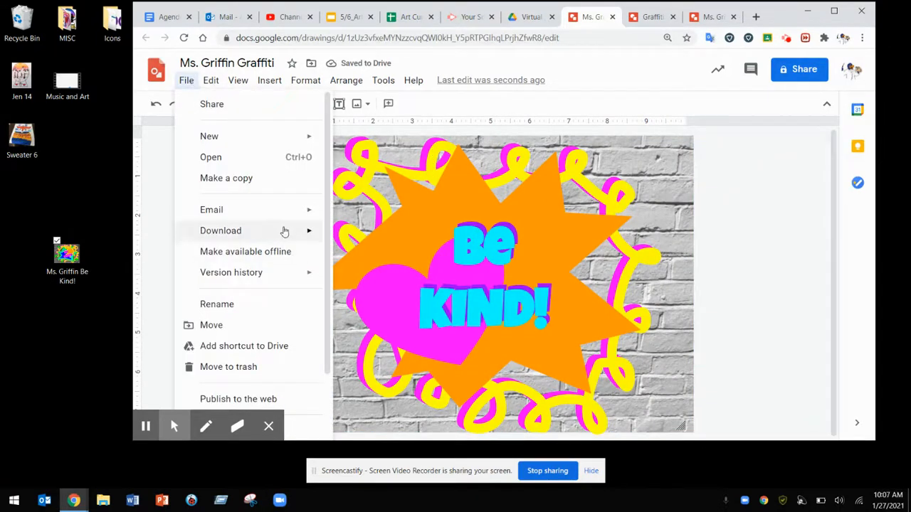
mouse_move(282, 232)
click(345, 259)
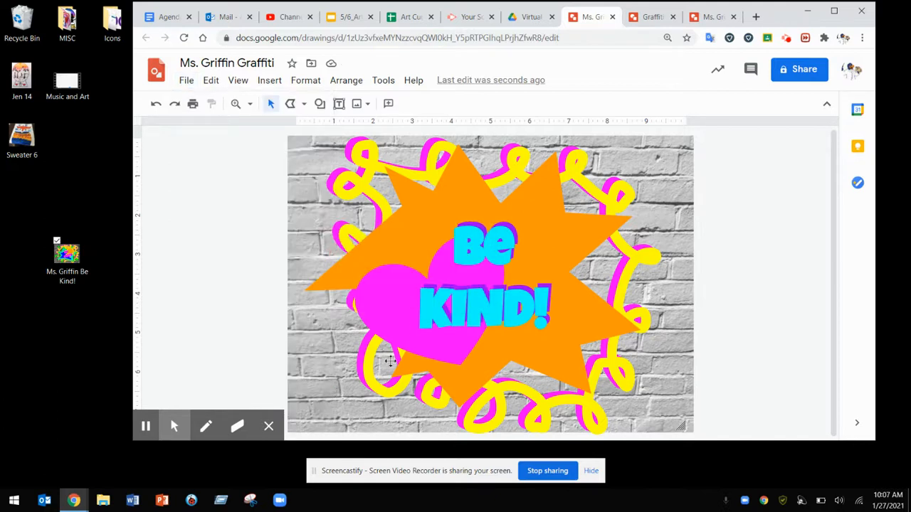
mouse_move(218, 433)
mouse_down()
mouse_move(98, 350)
mouse_move(71, 317)
mouse_up()
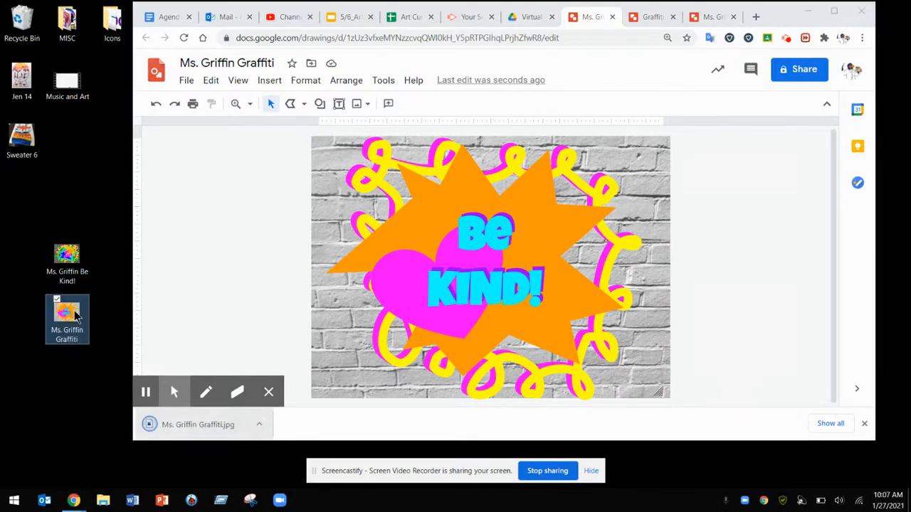